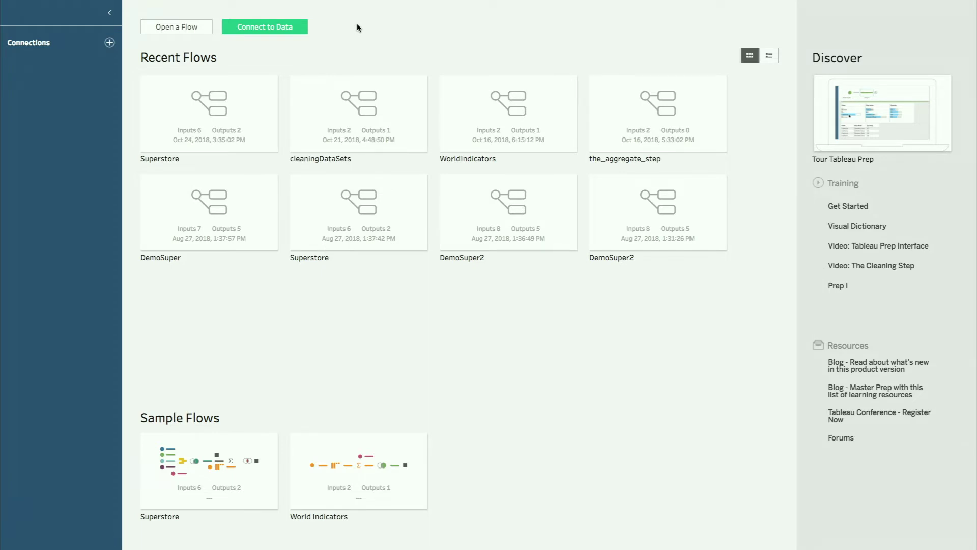
Connect to the text files book_sales.csv and book_reviews.csv as inputs of a new flow
{"action": "left_click", "coordinate": [110, 43]}
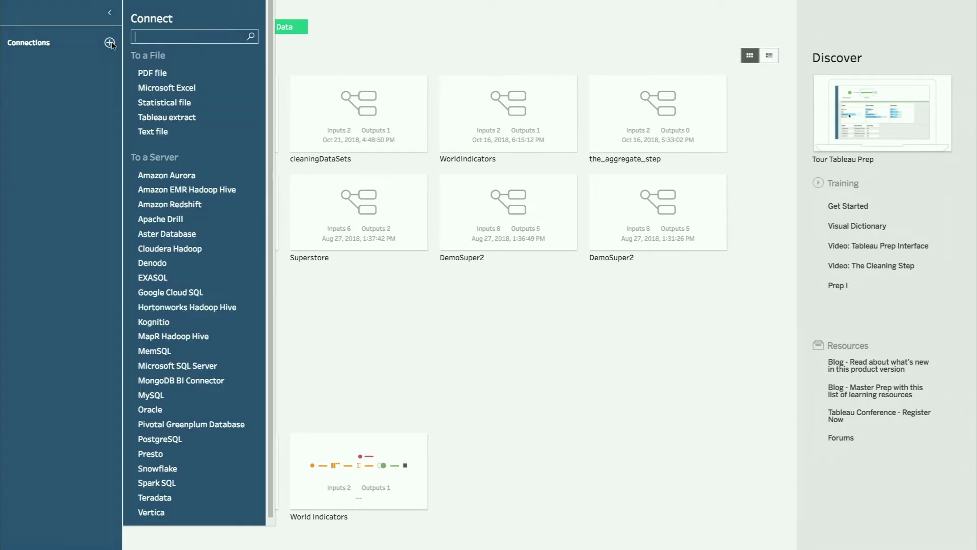
{"action": "left_click", "coordinate": [176, 135]}
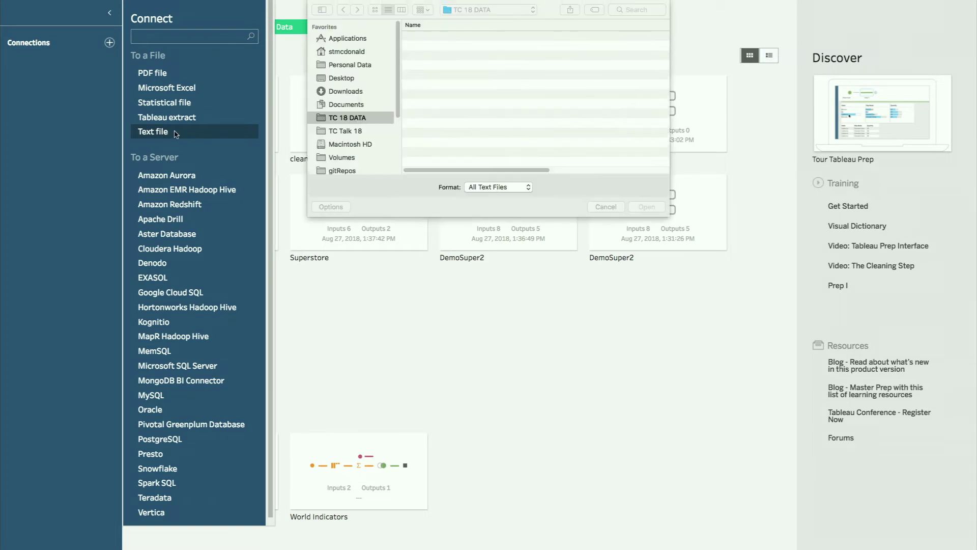
{"action": "double_click", "coordinate": [440, 47]}
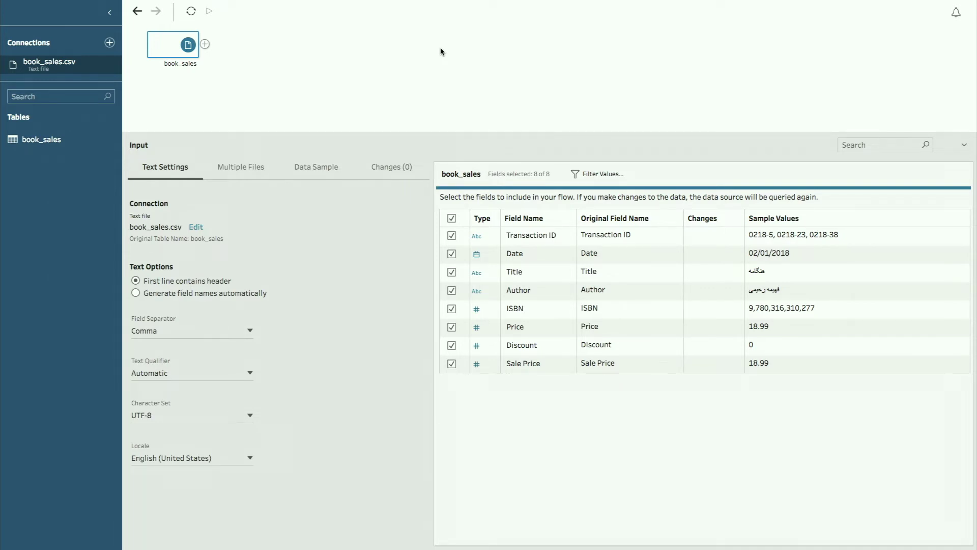
{"action": "left_click", "coordinate": [115, 47]}
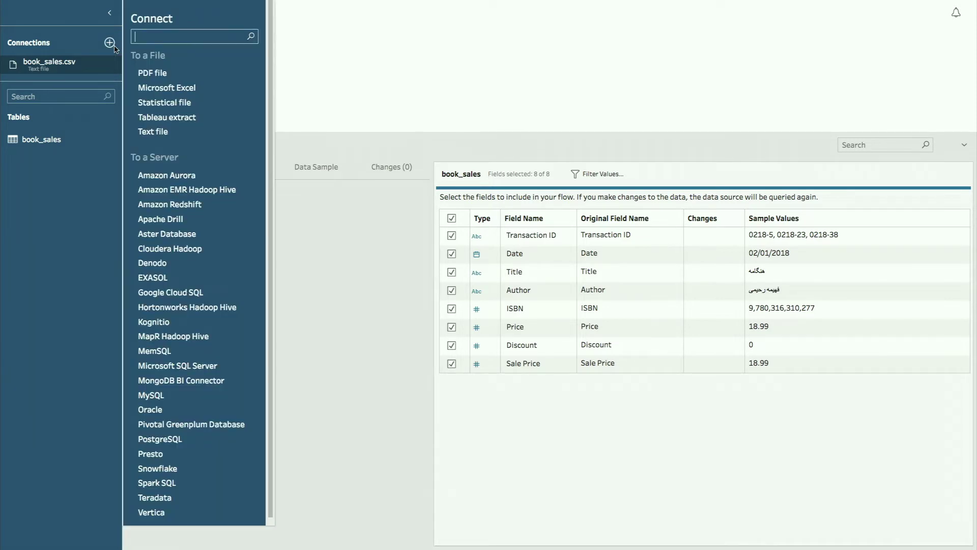
{"action": "left_click", "coordinate": [169, 133]}
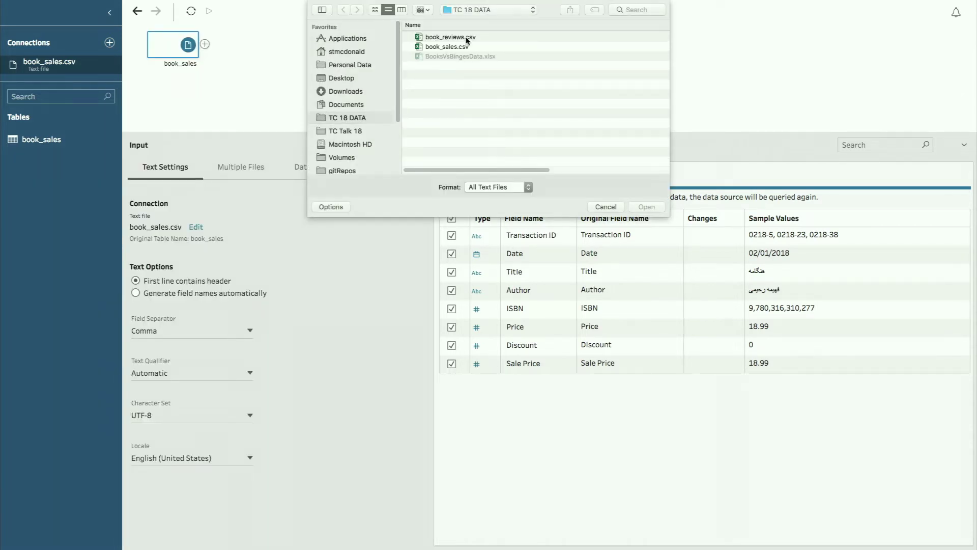
{"action": "double_click", "coordinate": [450, 38]}
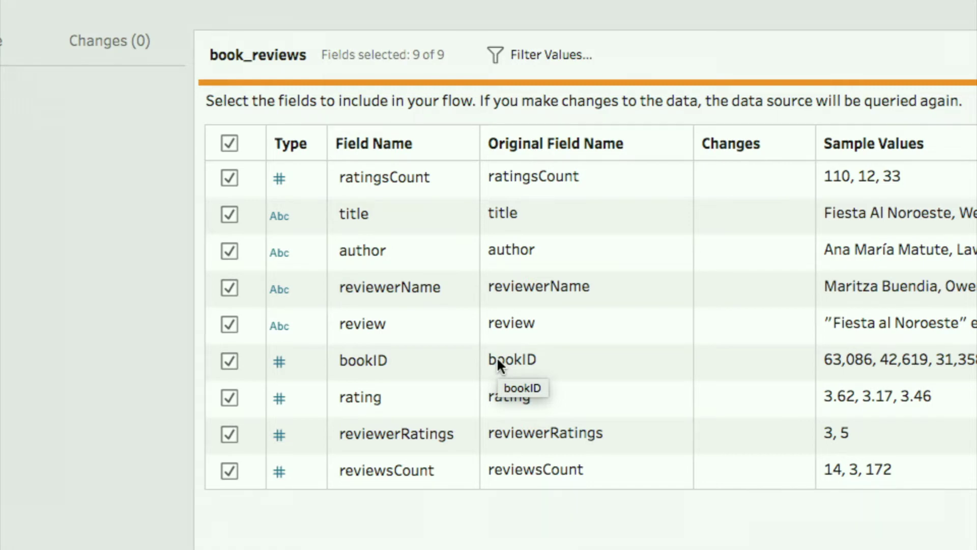
Exclude the bookID, reviewsCount, reviewerRatings and reviewerName fields from the book_reviews input
{"action": "left_click", "coordinate": [230, 362]}
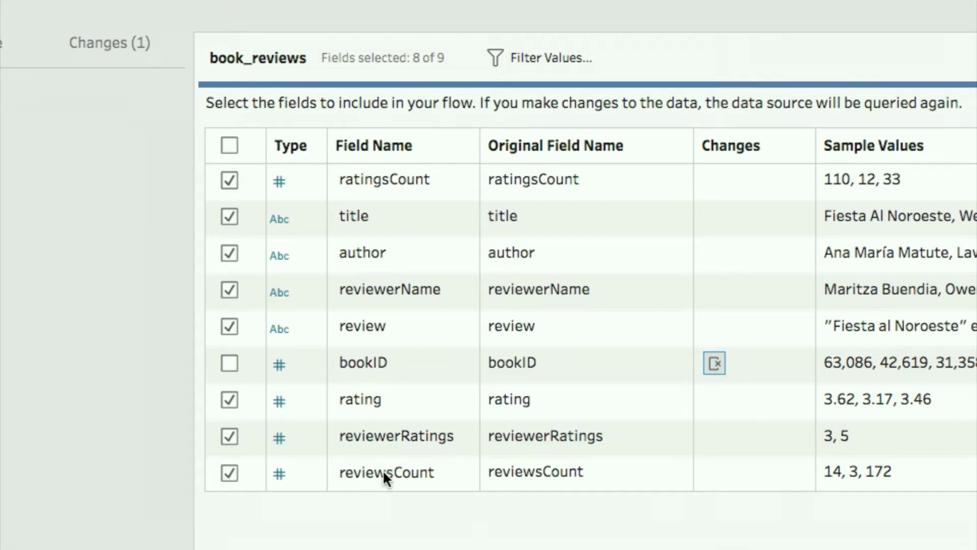
{"action": "left_click", "coordinate": [229, 472]}
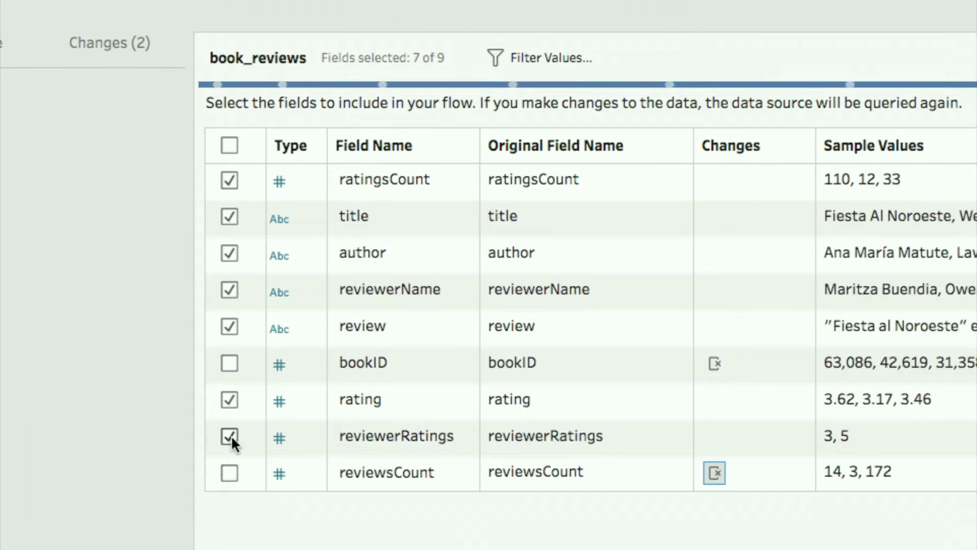
{"action": "left_click", "coordinate": [231, 434]}
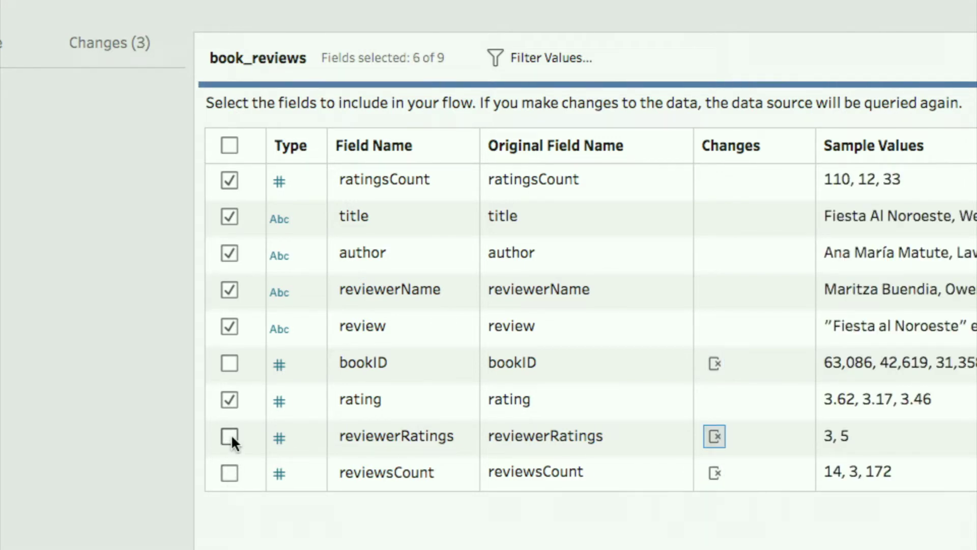
{"action": "left_click", "coordinate": [229, 292]}
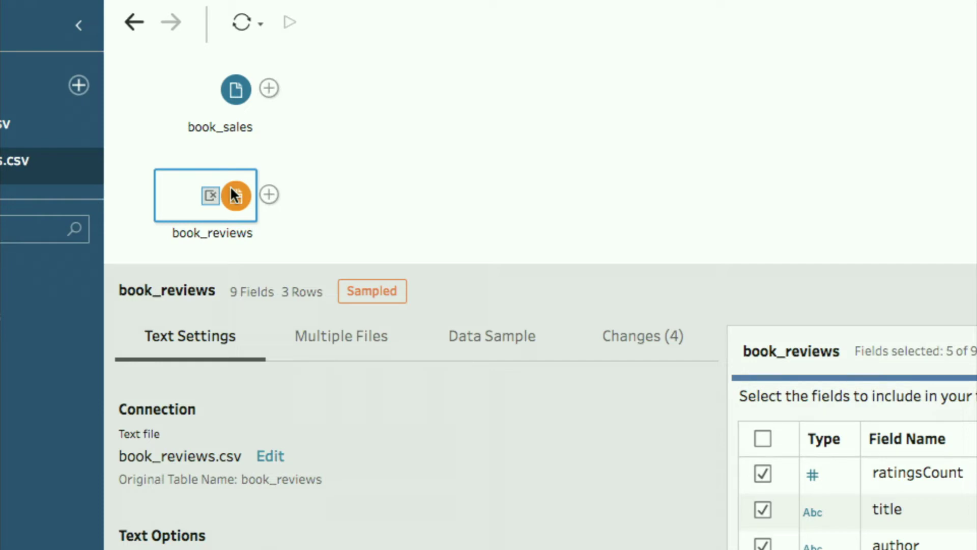
Join book_reviews to book_sales and add a second join clause matching Author to author
{"action": "left_click_drag", "start_coordinate": [231, 188], "coordinate": [297, 99]}
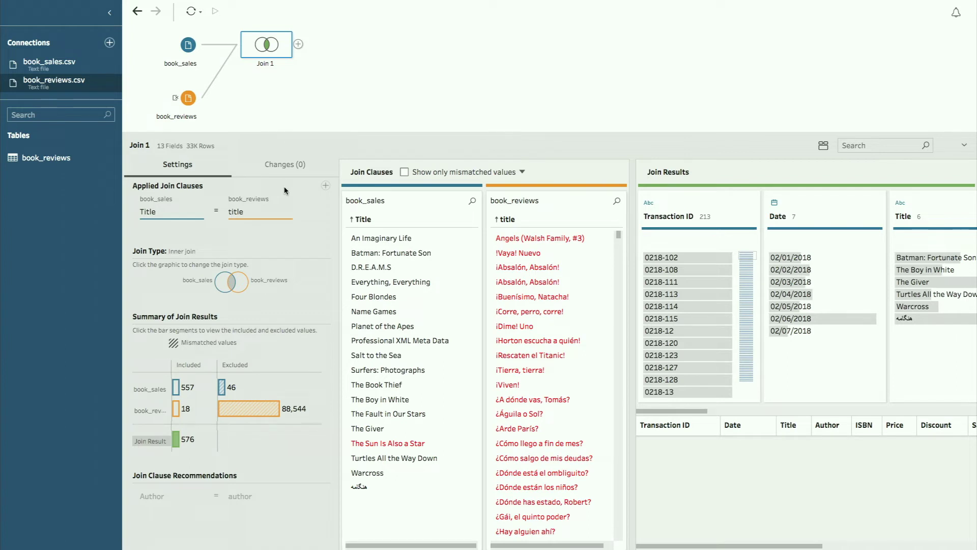
{"action": "left_click", "coordinate": [325, 186]}
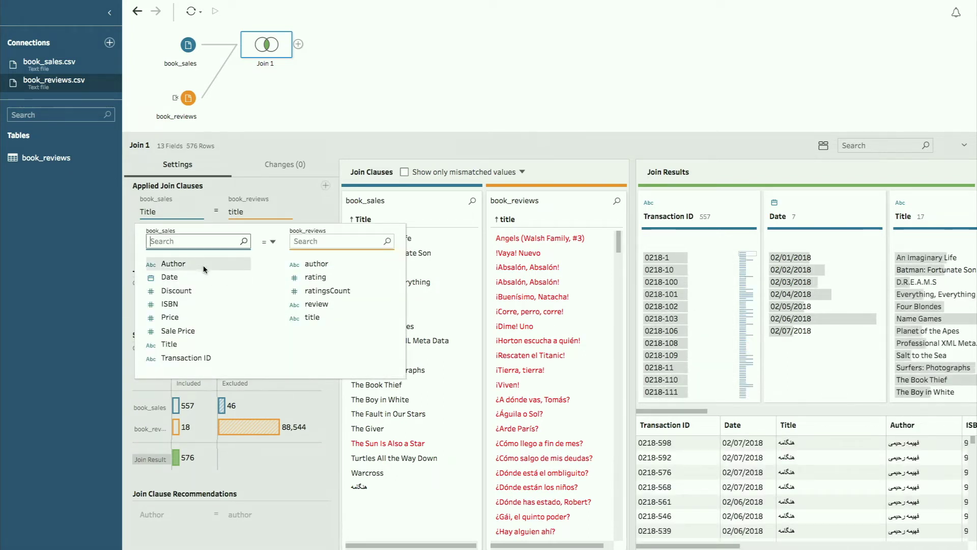
{"action": "left_click", "coordinate": [204, 268]}
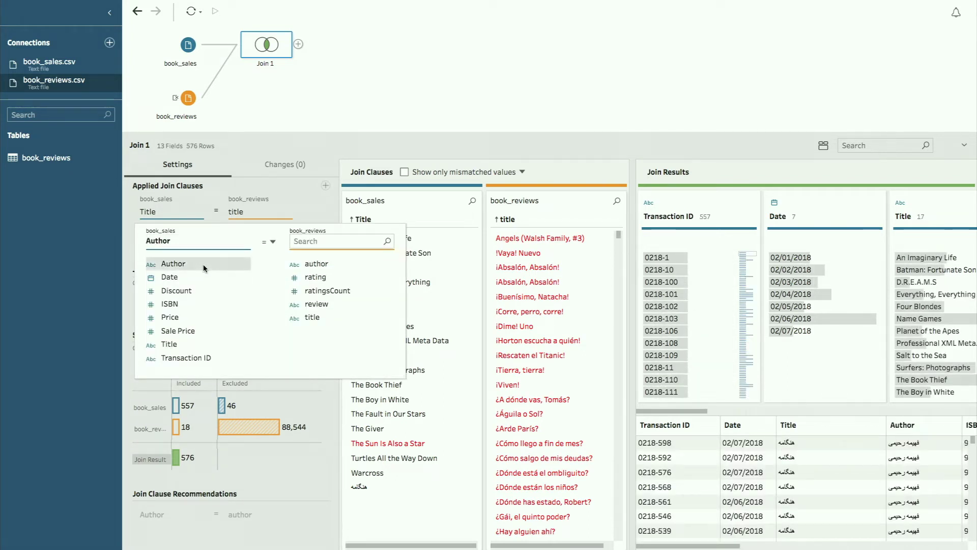
{"action": "left_click", "coordinate": [324, 264]}
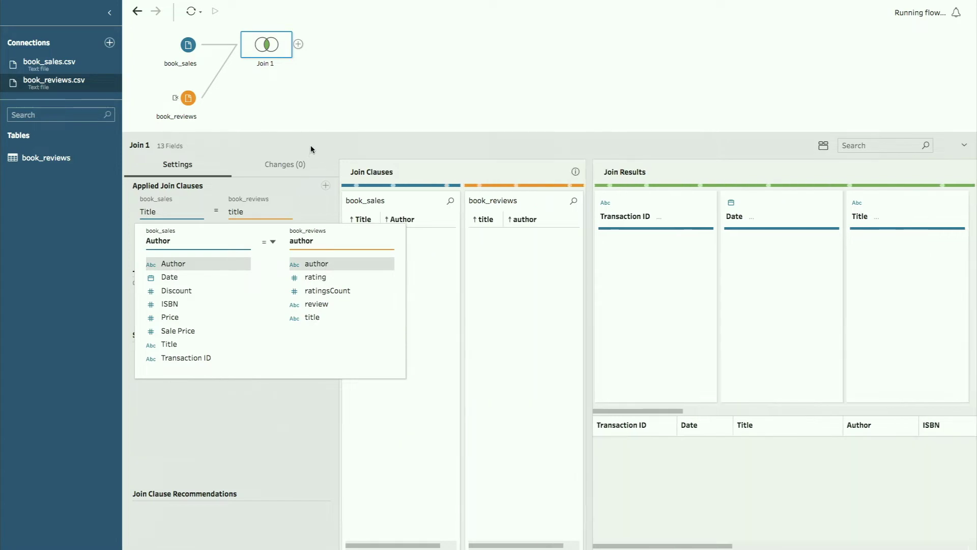
{"action": "left_click", "coordinate": [311, 149]}
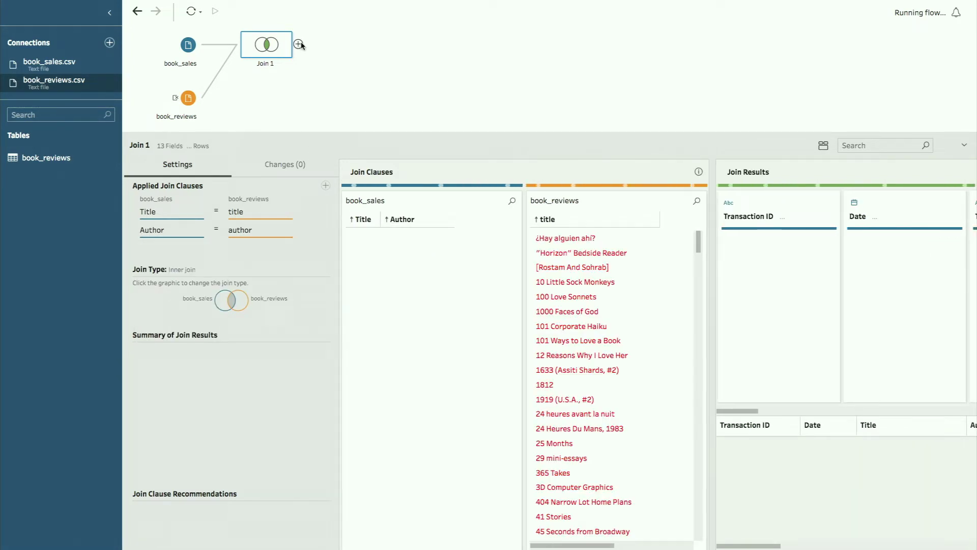
Add a cleaning step after the join and collapse the list of connections
{"action": "left_click", "coordinate": [299, 44]}
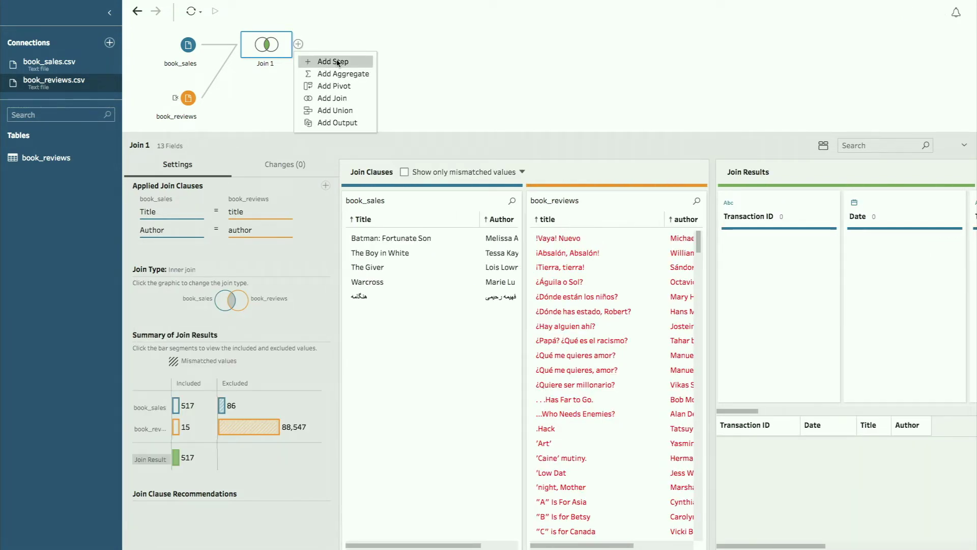
{"action": "left_click", "coordinate": [337, 62]}
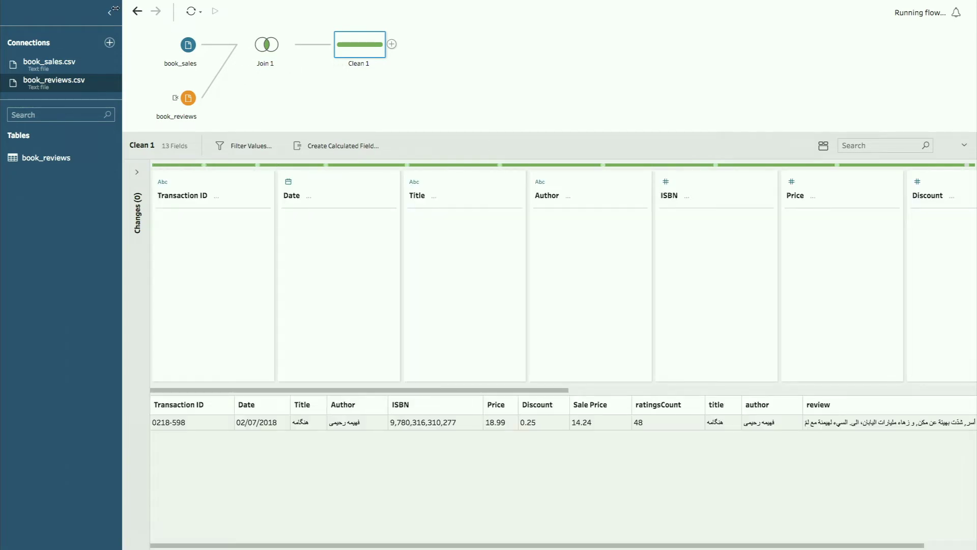
{"action": "left_click", "coordinate": [109, 13]}
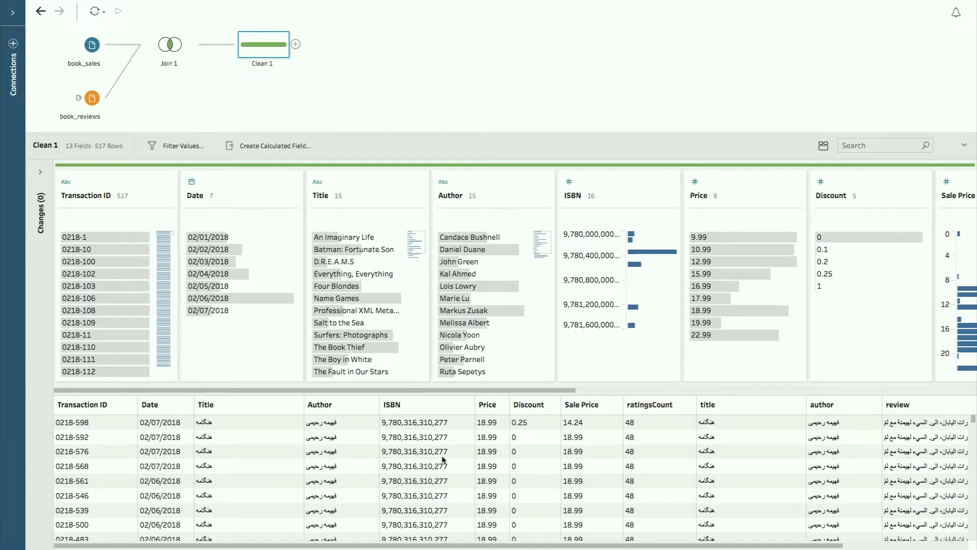
Examine the joined rows for repeated titles, reviews and rating values across the individual sales transactions
{"action": "scroll", "coordinate": [442, 460], "scroll_direction": "down", "scroll_amount": 5}
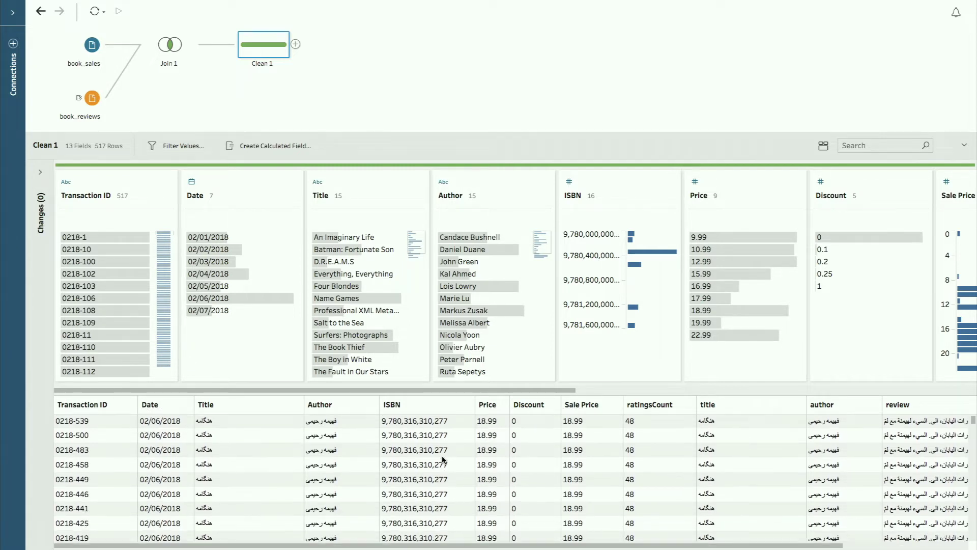
{"action": "scroll", "coordinate": [442, 459], "scroll_direction": "down", "scroll_amount": 6}
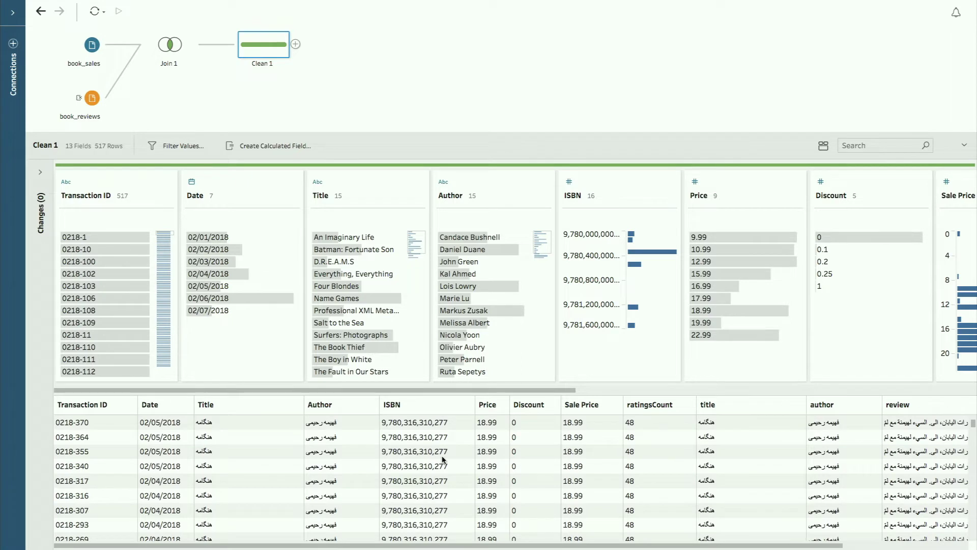
{"action": "scroll", "coordinate": [442, 460], "scroll_direction": "down", "scroll_amount": 5}
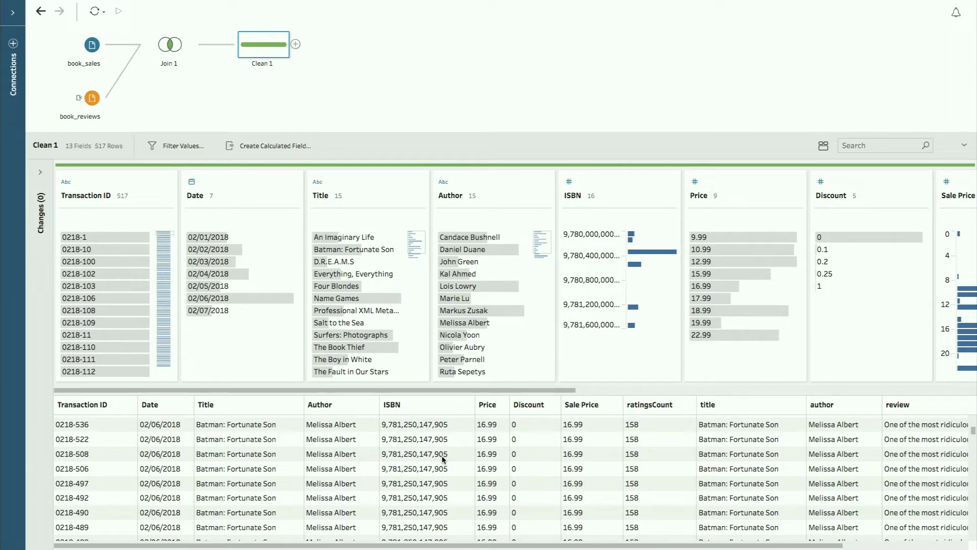
{"action": "scroll", "coordinate": [442, 460], "scroll_direction": "right", "scroll_amount": 3}
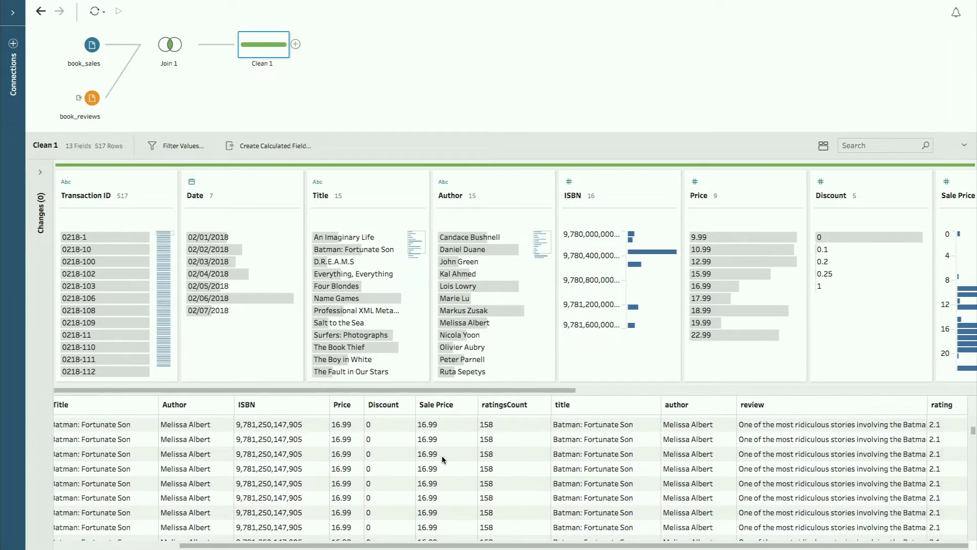
{"action": "scroll", "coordinate": [442, 460], "scroll_direction": "down", "scroll_amount": 10}
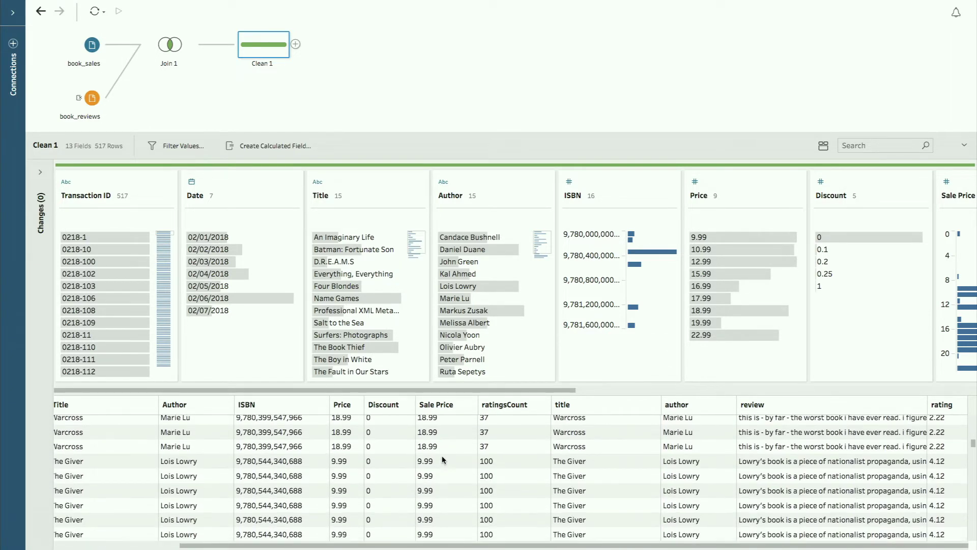
{"action": "scroll", "coordinate": [442, 460], "scroll_direction": "down", "scroll_amount": 1}
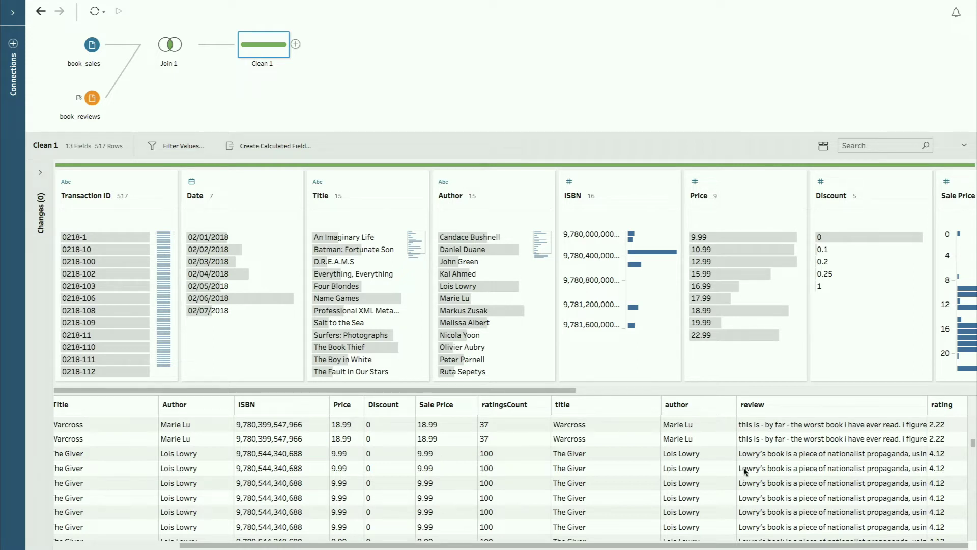
{"action": "left_click", "coordinate": [943, 408]}
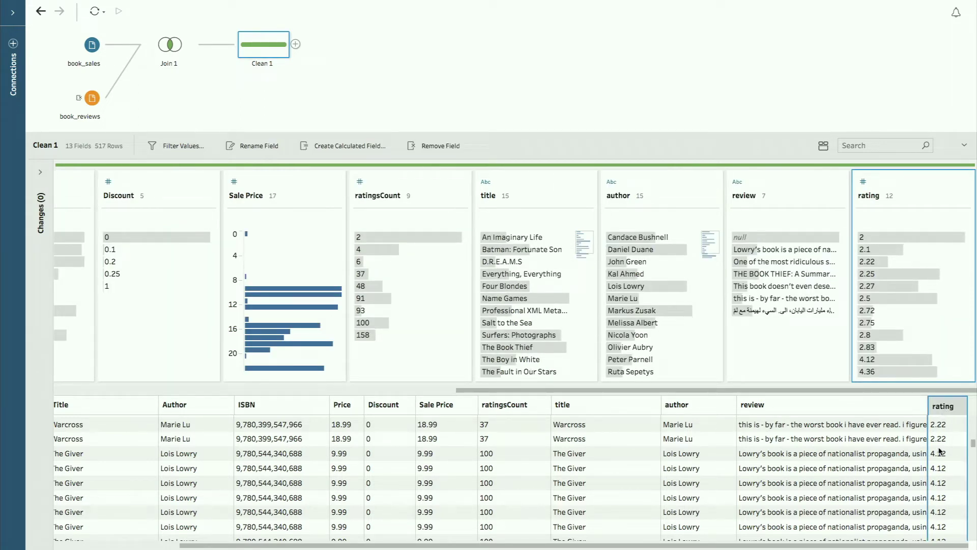
{"action": "scroll", "coordinate": [939, 451], "scroll_direction": "down", "scroll_amount": 2}
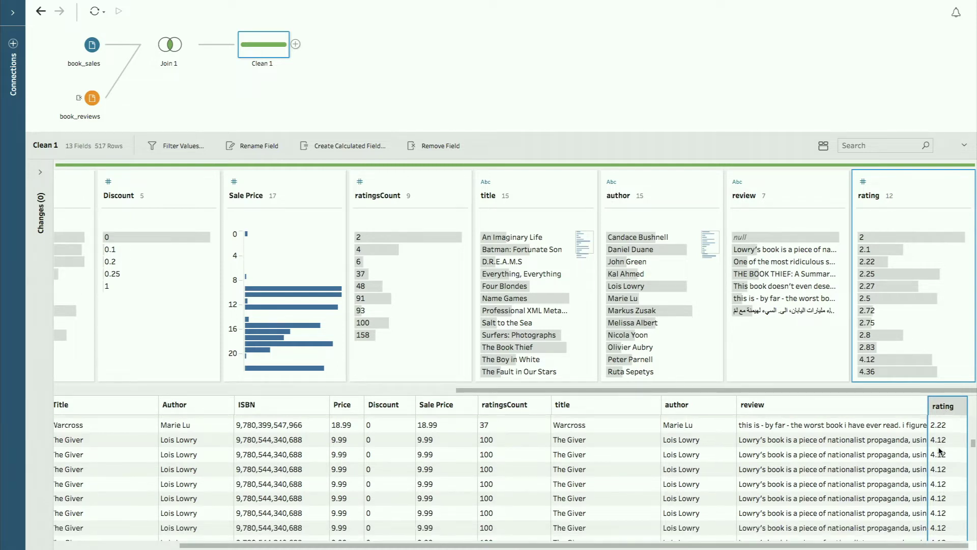
{"action": "scroll", "coordinate": [939, 451], "scroll_direction": "down", "scroll_amount": 6}
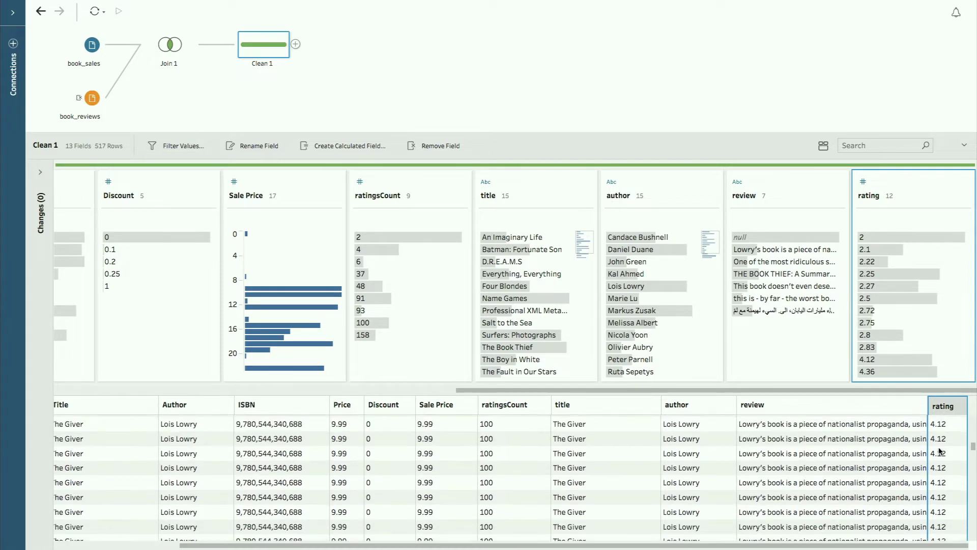
{"action": "scroll", "coordinate": [939, 451], "scroll_direction": "down", "scroll_amount": 1}
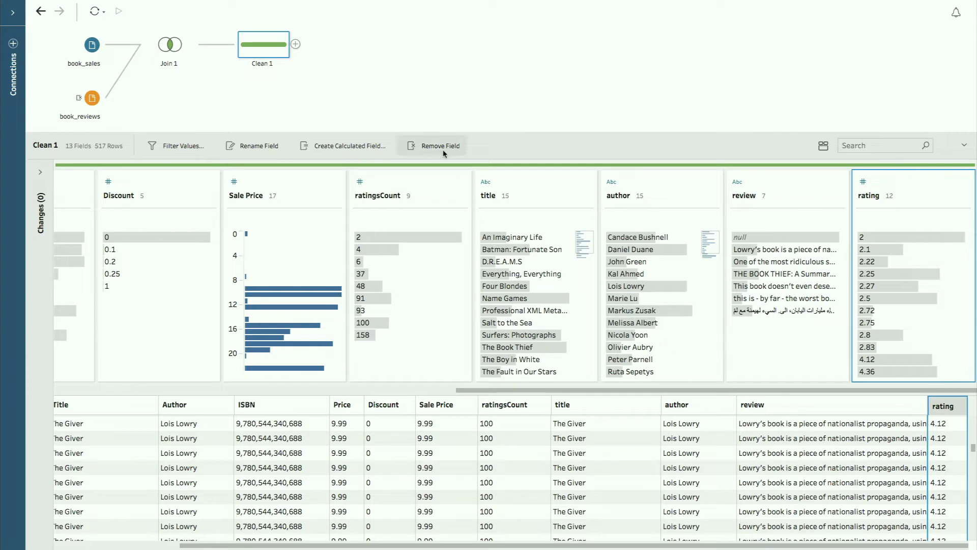
Delete the cleaning step and the join from the flow, keeping only the two inputs
{"action": "left_click", "coordinate": [280, 52]}
{"action": "key", "text": "Delete"}
{"action": "left_click", "coordinate": [172, 50]}
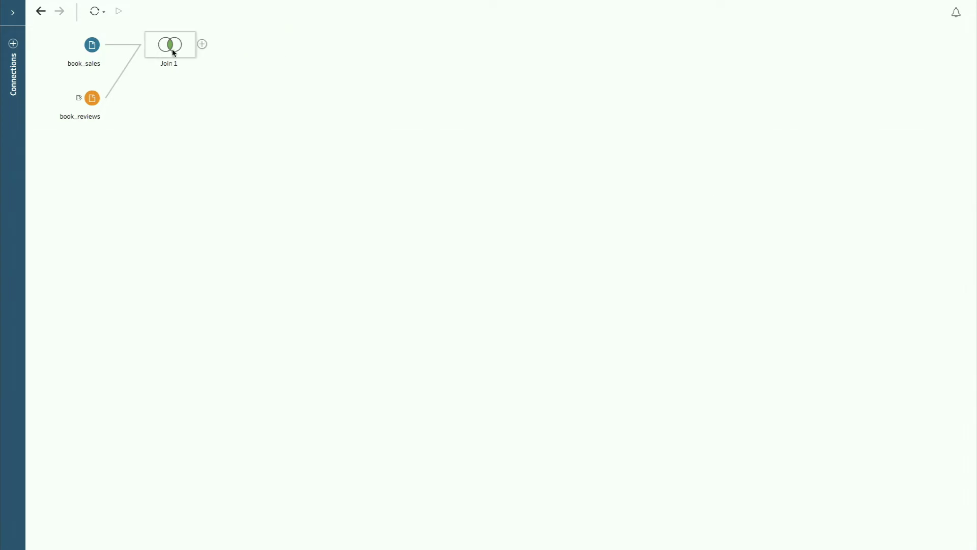
{"action": "key", "text": "Delete"}
Add a cleaning step to the book_sales input and look through its transaction rows
{"action": "left_click", "coordinate": [109, 44]}
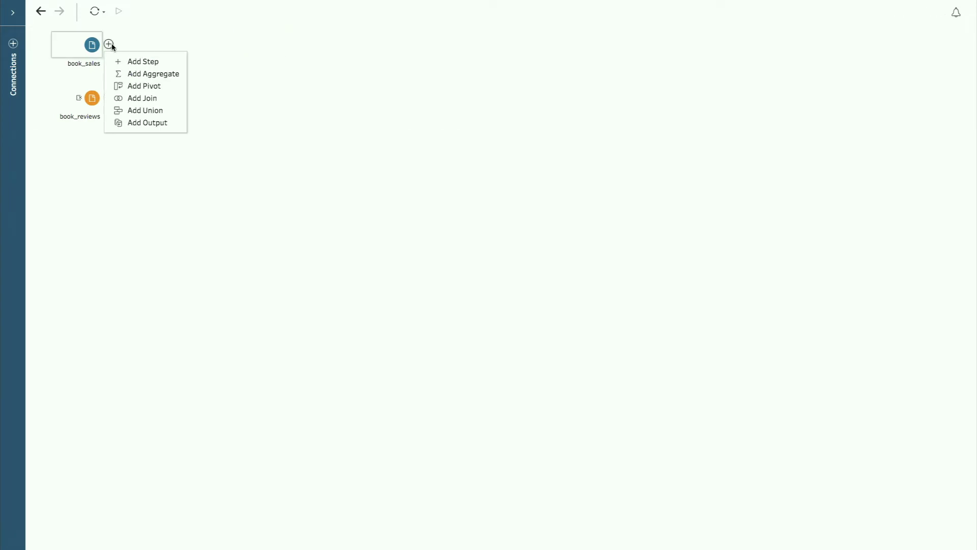
{"action": "left_click", "coordinate": [136, 62]}
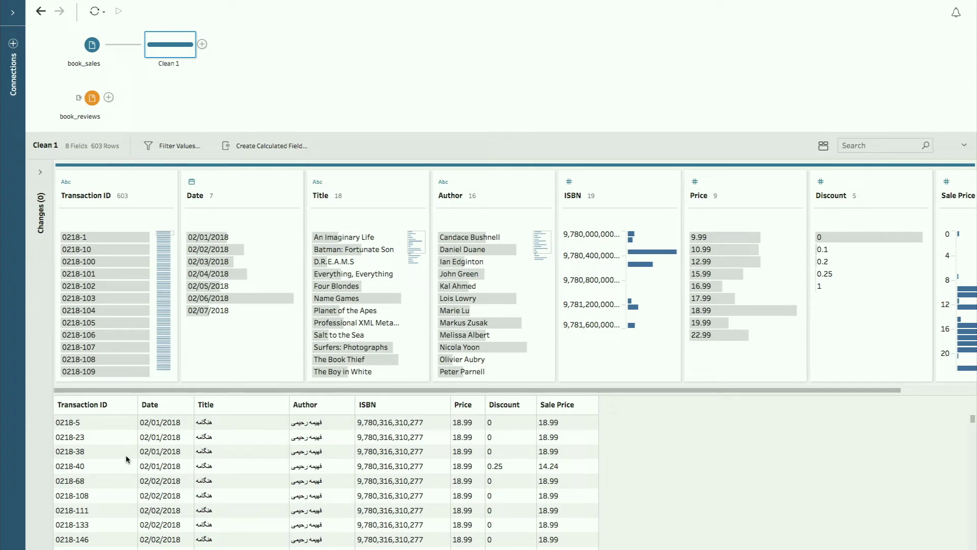
{"action": "scroll", "coordinate": [127, 459], "scroll_direction": "down", "scroll_amount": 15}
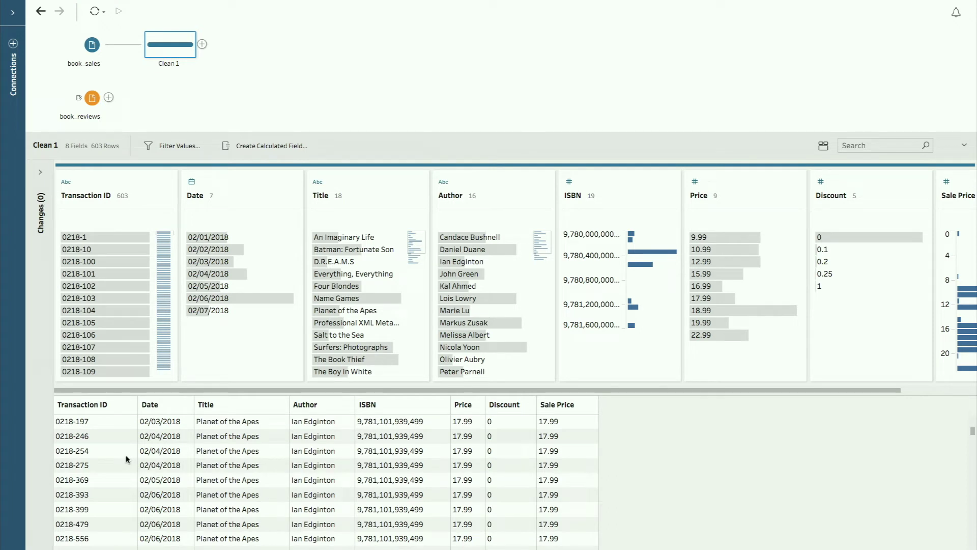
{"action": "scroll", "coordinate": [128, 459], "scroll_direction": "down", "scroll_amount": 2}
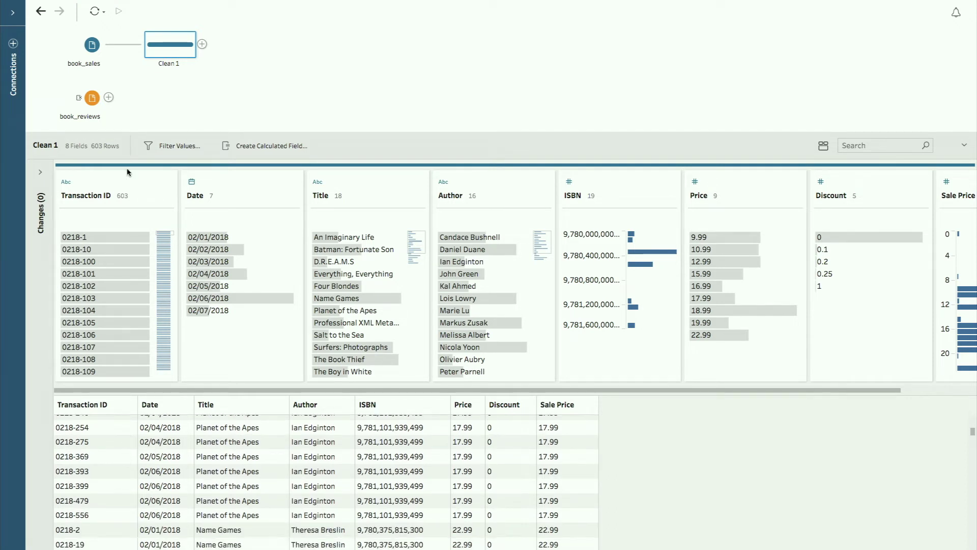
Add a cleaning step to the book_reviews input and look at its rows
{"action": "left_click", "coordinate": [108, 98]}
{"action": "left_click", "coordinate": [128, 114]}
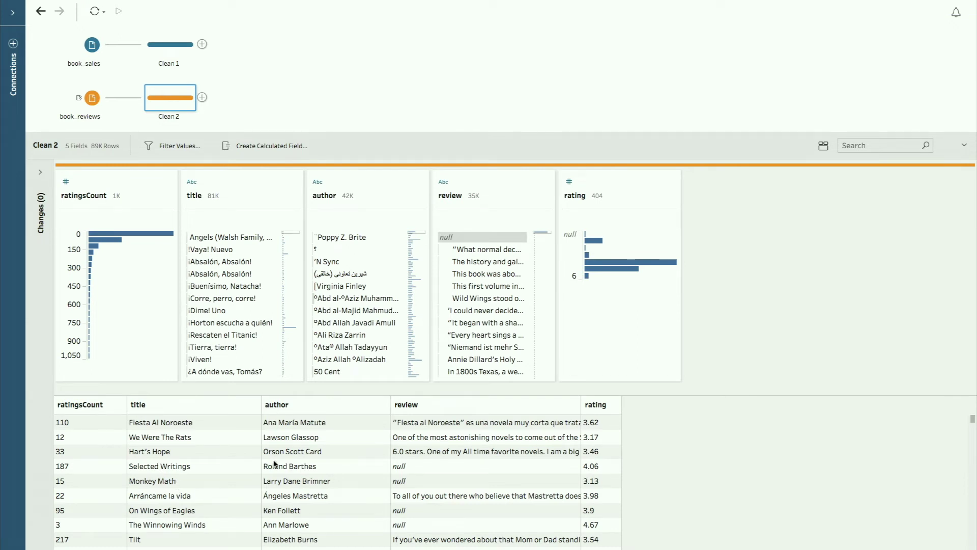
{"action": "scroll", "coordinate": [273, 463], "scroll_direction": "down", "scroll_amount": 1}
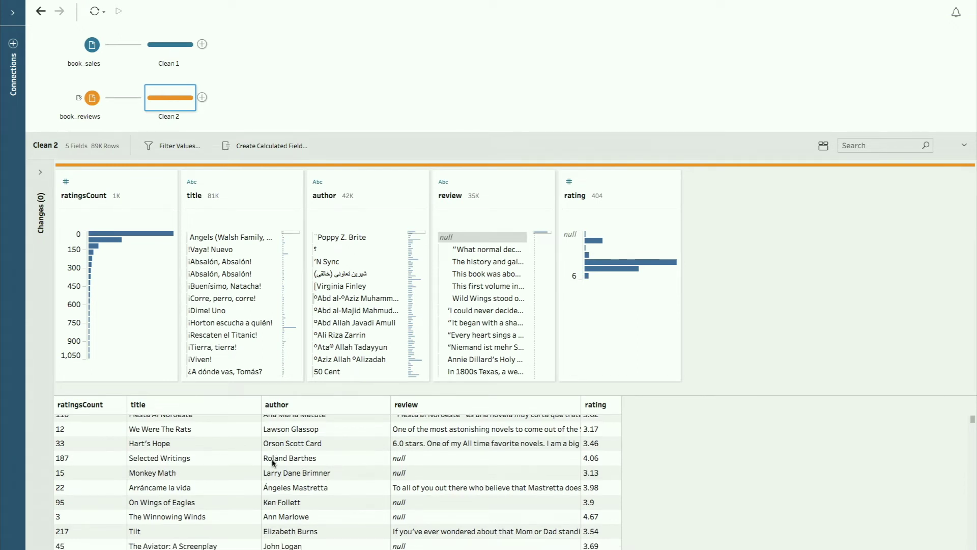
Look through further book_reviews rows, and add an aggregate step after the cleaning step on the book_sales branch
{"action": "scroll", "coordinate": [273, 463], "scroll_direction": "down", "scroll_amount": 5}
{"action": "scroll", "coordinate": [273, 462], "scroll_direction": "down", "scroll_amount": 2}
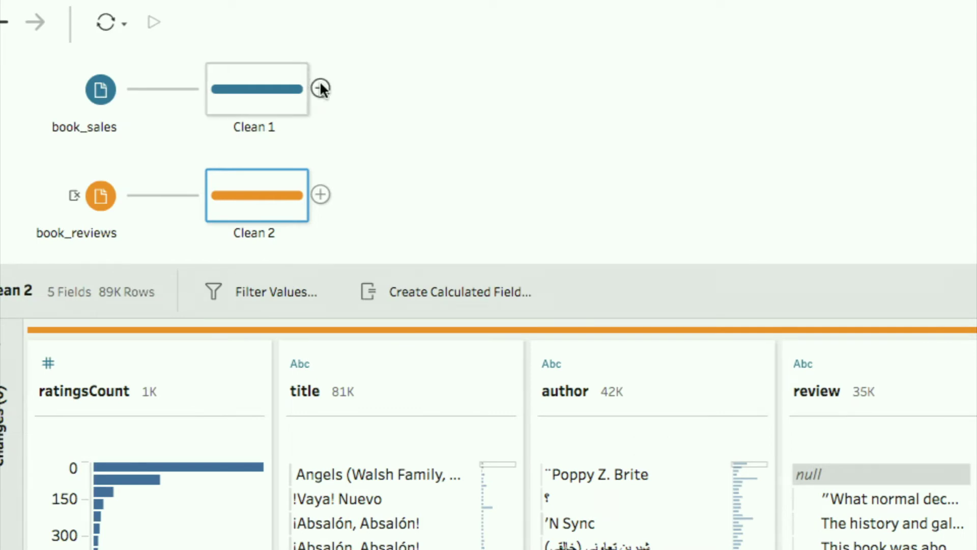
{"action": "left_click", "coordinate": [321, 88]}
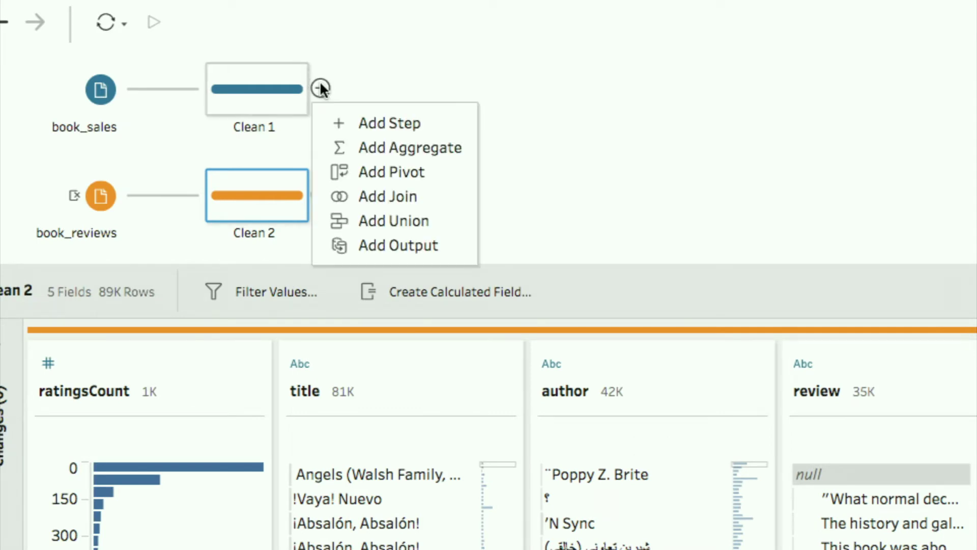
{"action": "left_click", "coordinate": [400, 147]}
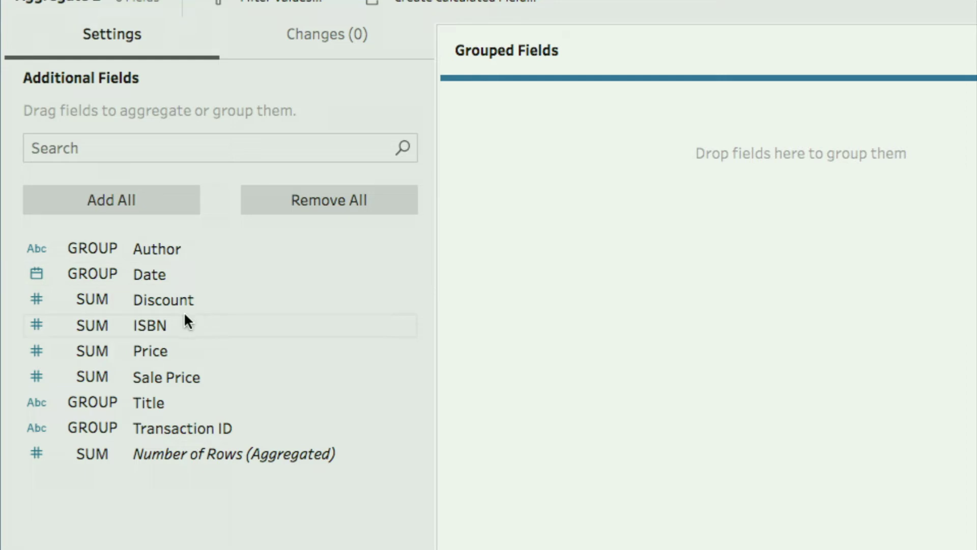
Look over the data types and default aggregations of the available fields, and search them for "pri", clearing the search
{"action": "left_click", "coordinate": [36, 297]}
{"action": "left_click", "coordinate": [38, 295]}
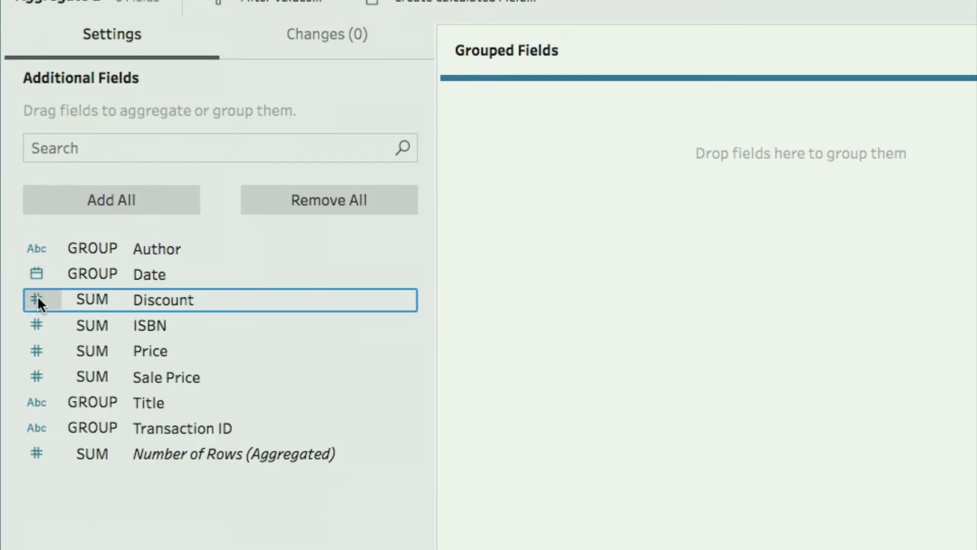
{"action": "left_click", "coordinate": [105, 269]}
{"action": "left_click", "coordinate": [103, 267]}
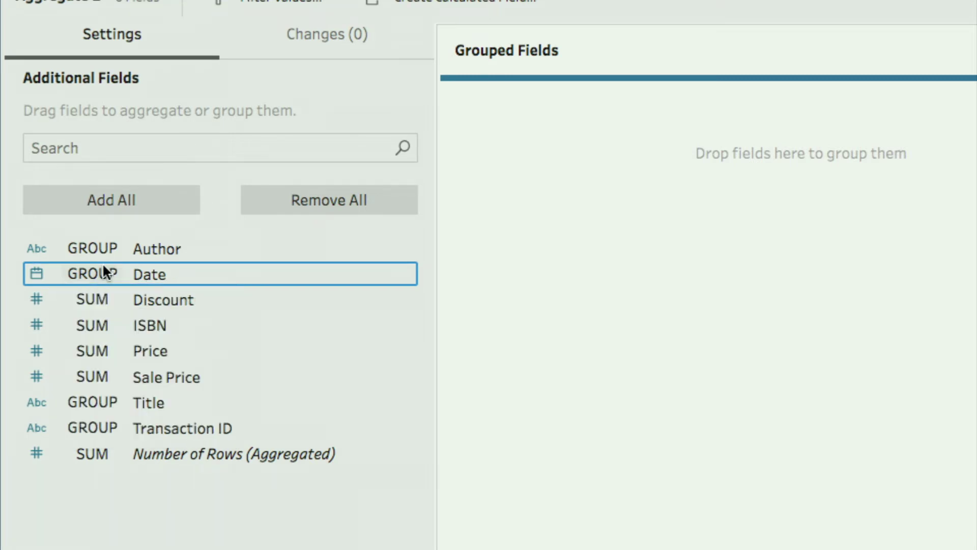
{"action": "left_click", "coordinate": [102, 297]}
{"action": "left_click", "coordinate": [102, 297]}
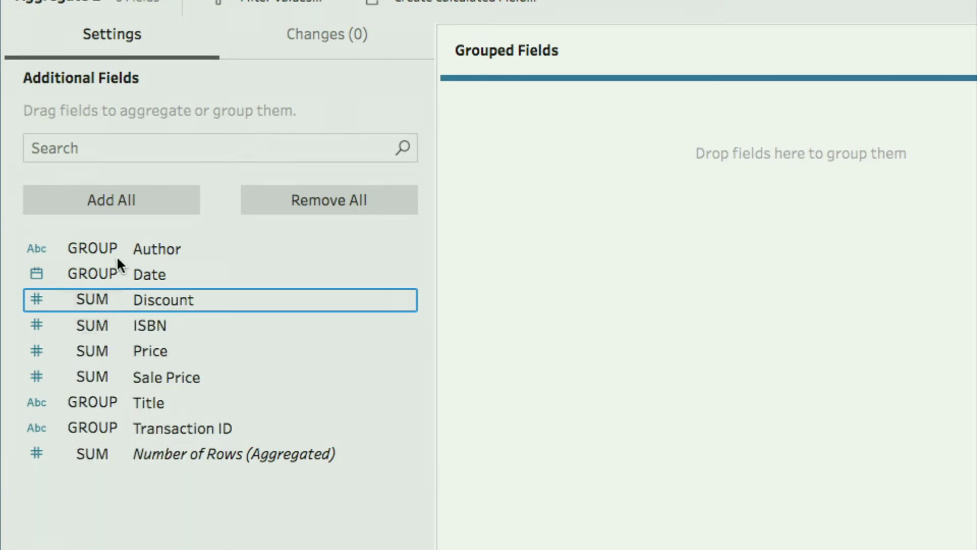
{"action": "left_click", "coordinate": [177, 159]}
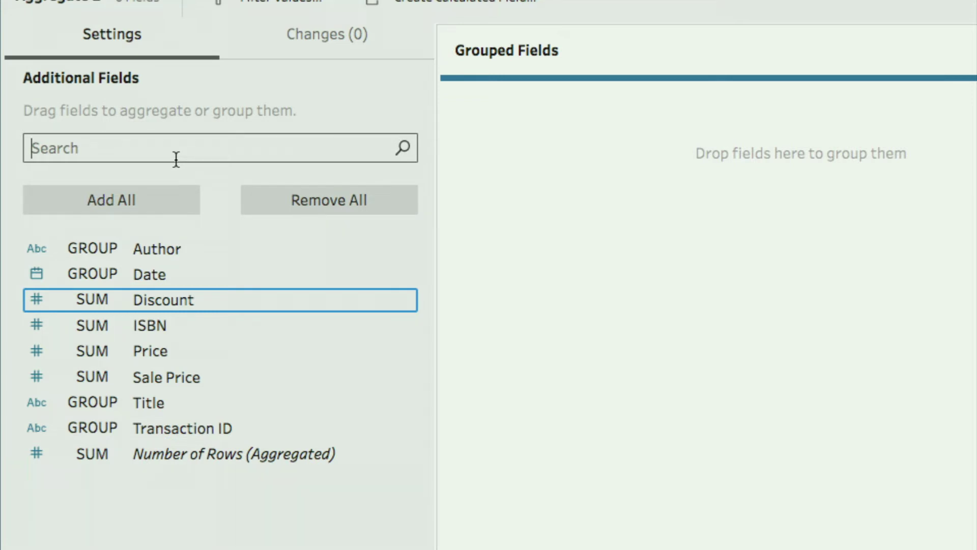
{"action": "type", "text": "pri"}
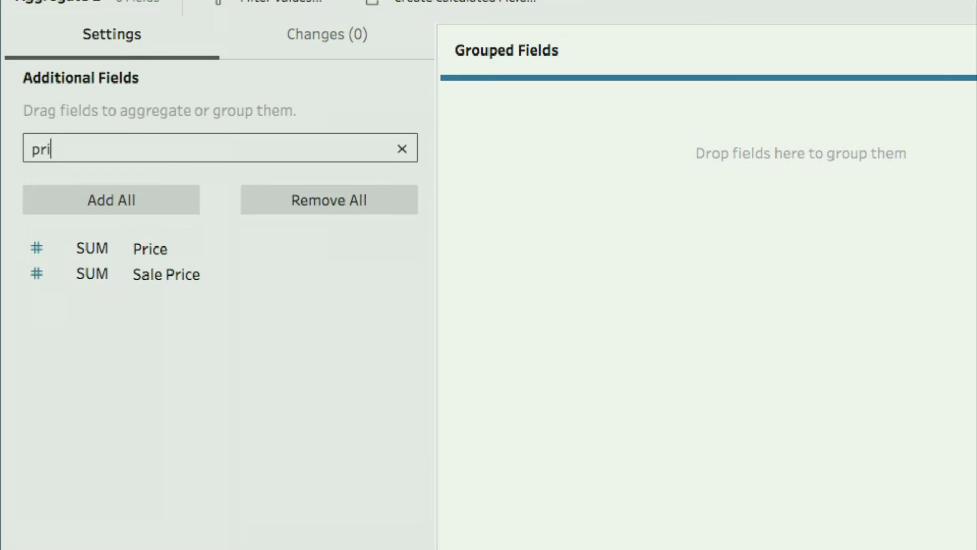
{"action": "left_click", "coordinate": [402, 149]}
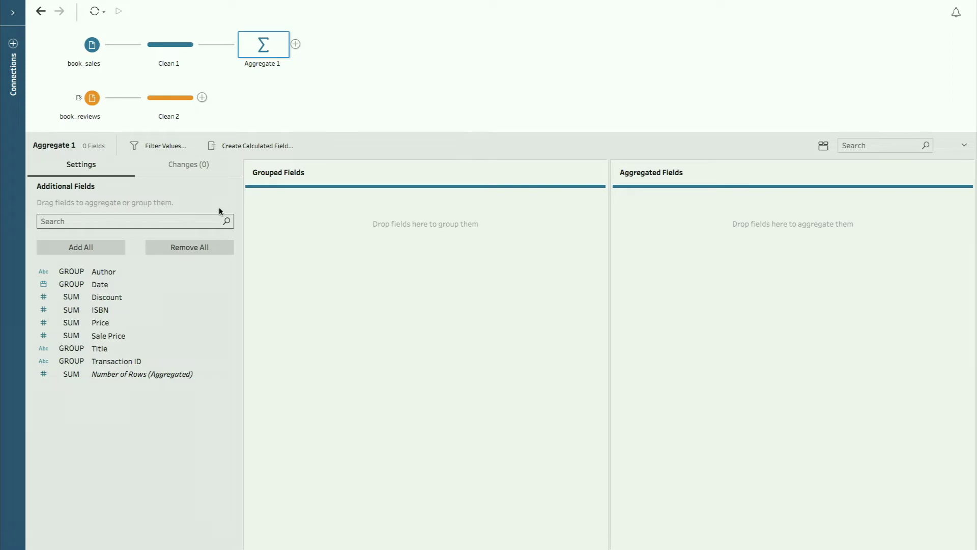
Group the aggregated sales data by Title and Author
{"action": "left_click", "coordinate": [117, 353]}
{"action": "left_click_drag", "start_coordinate": [117, 352], "coordinate": [299, 322]}
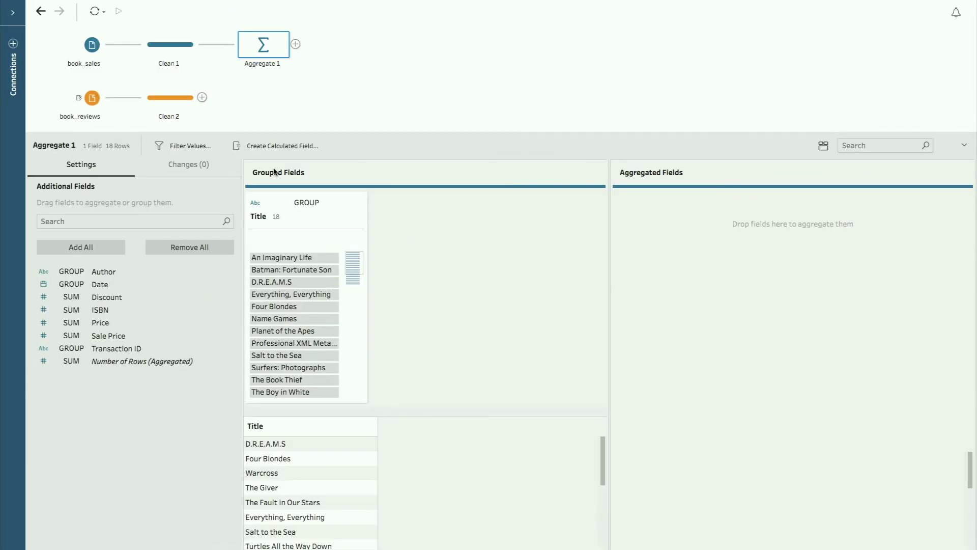
{"action": "left_click", "coordinate": [125, 271]}
{"action": "left_click_drag", "start_coordinate": [124, 271], "coordinate": [410, 266]}
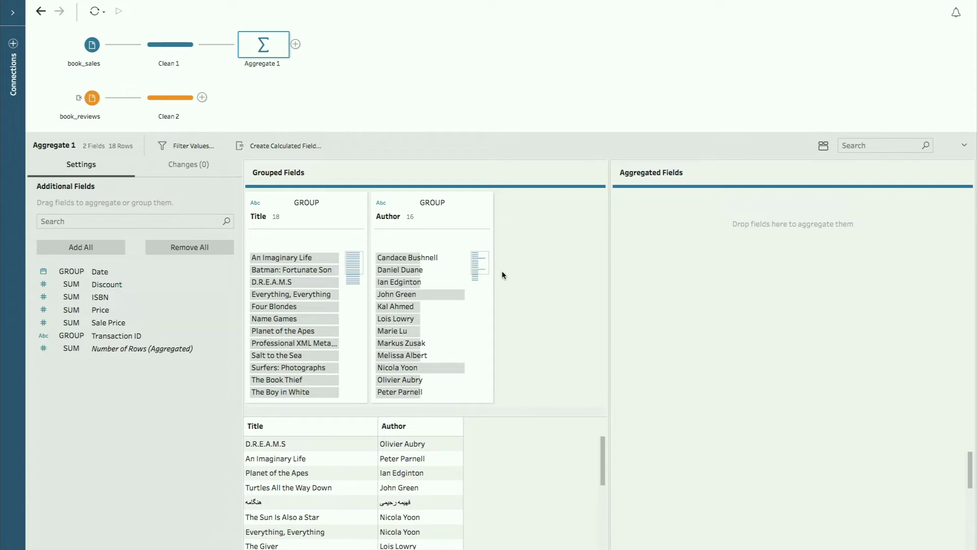
Add Sale Price as a sum and Discount as an average to the aggregated fields
{"action": "left_click_drag", "start_coordinate": [156, 325], "coordinate": [622, 338]}
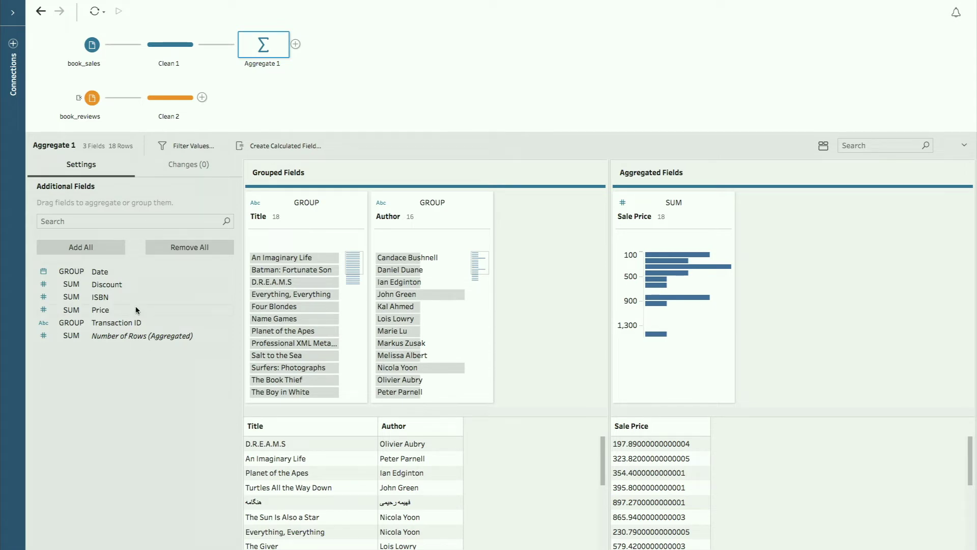
{"action": "left_click", "coordinate": [137, 287]}
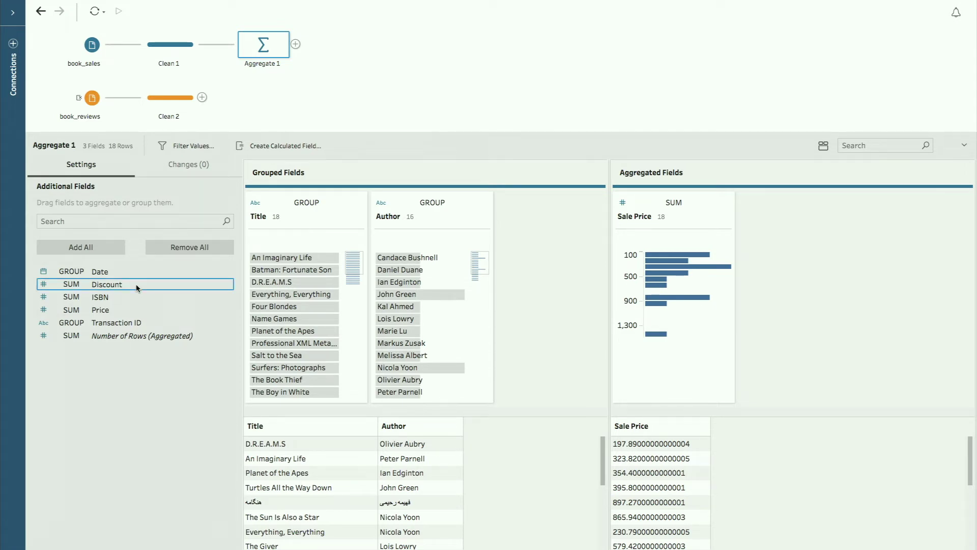
{"action": "left_click_drag", "start_coordinate": [137, 288], "coordinate": [796, 305]}
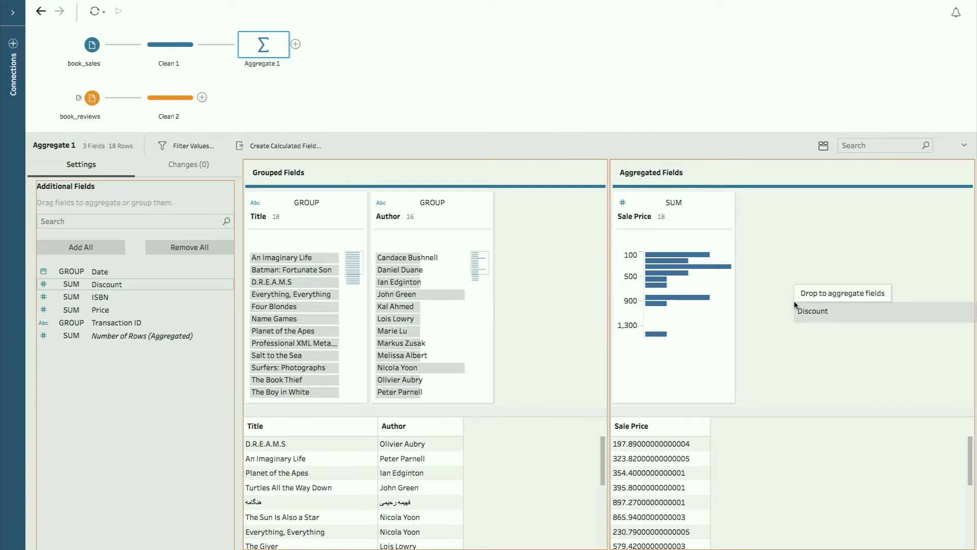
{"action": "left_click_drag", "start_coordinate": [796, 306], "coordinate": [796, 306]}
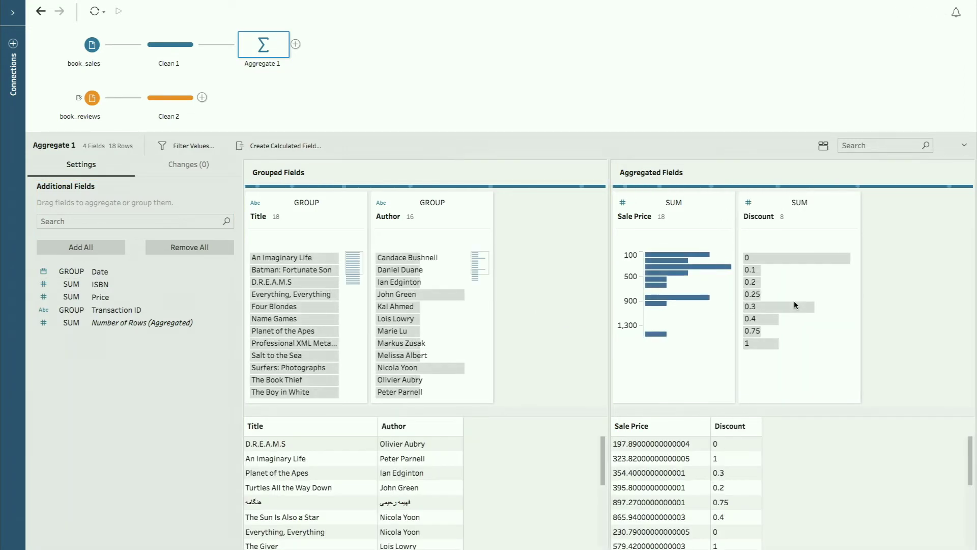
{"action": "left_click", "coordinate": [810, 203]}
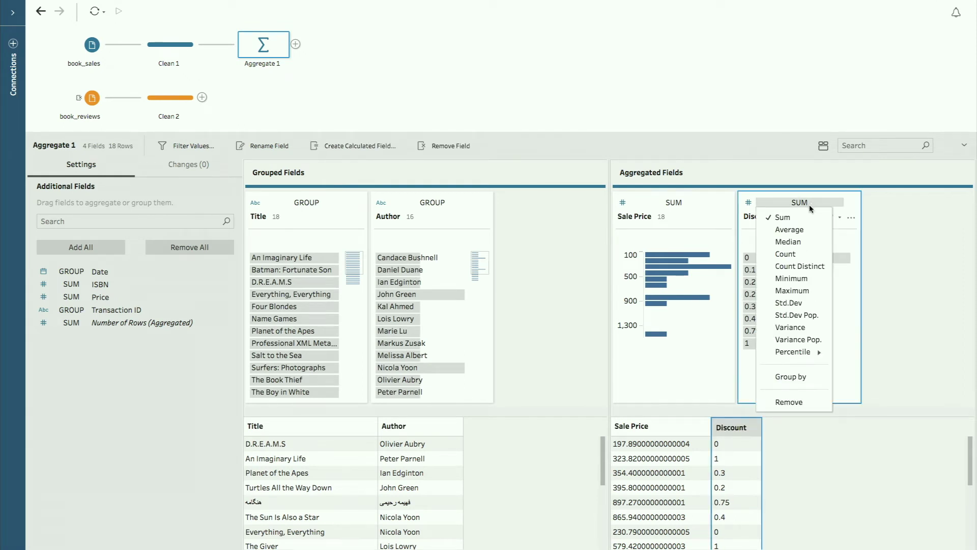
{"action": "left_click", "coordinate": [797, 230]}
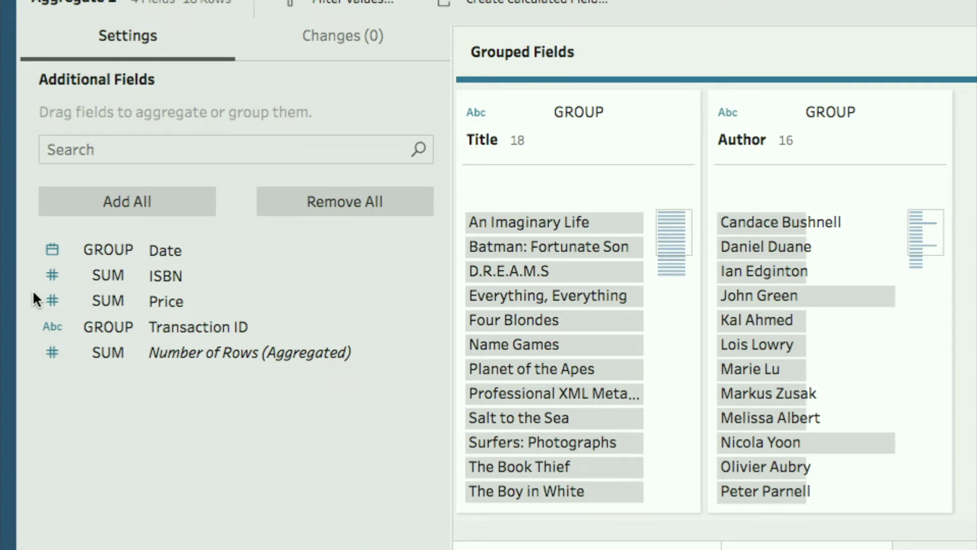
Add the summed Number of Rows (Aggregated) and the minimum Price to the aggregated fields
{"action": "left_click", "coordinate": [184, 358]}
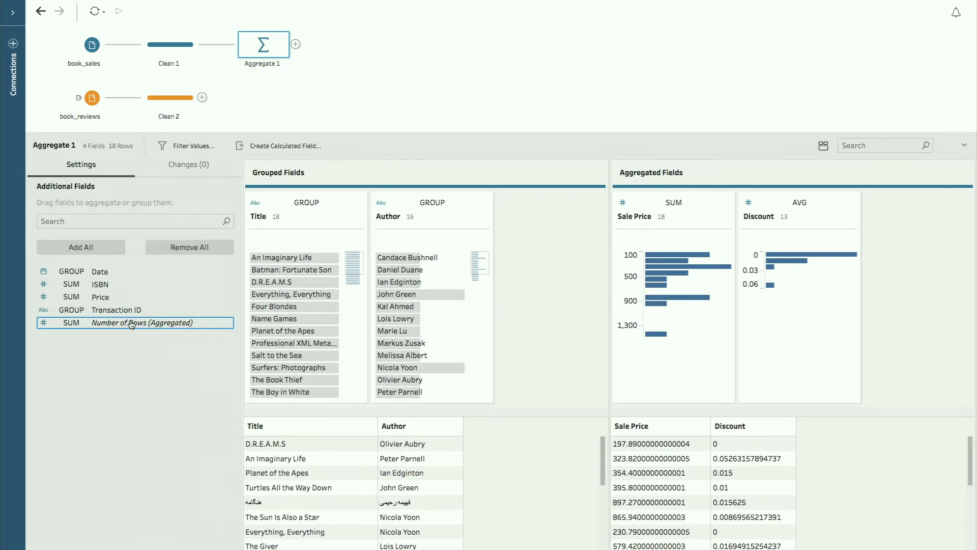
{"action": "left_click_drag", "start_coordinate": [131, 325], "coordinate": [669, 362]}
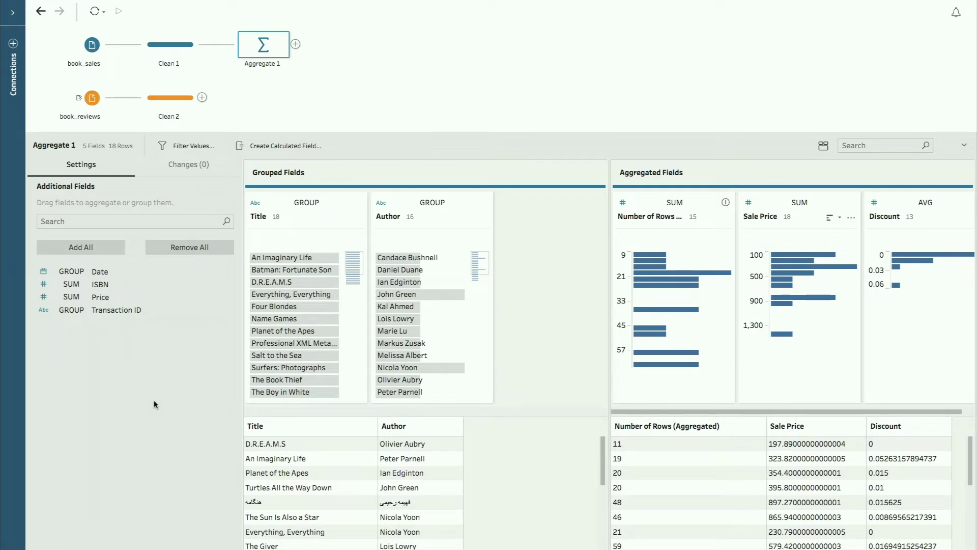
{"action": "left_click", "coordinate": [132, 300]}
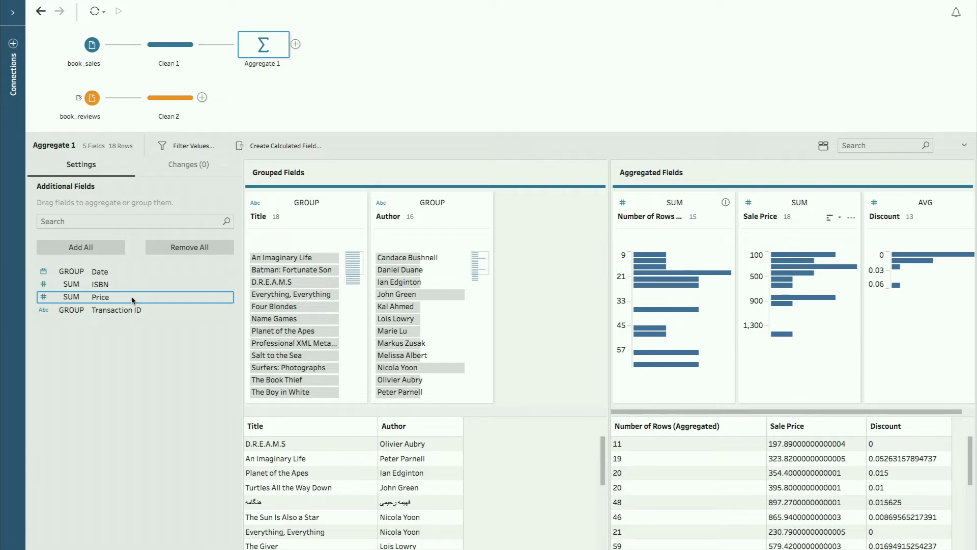
{"action": "left_click_drag", "start_coordinate": [133, 300], "coordinate": [630, 291]}
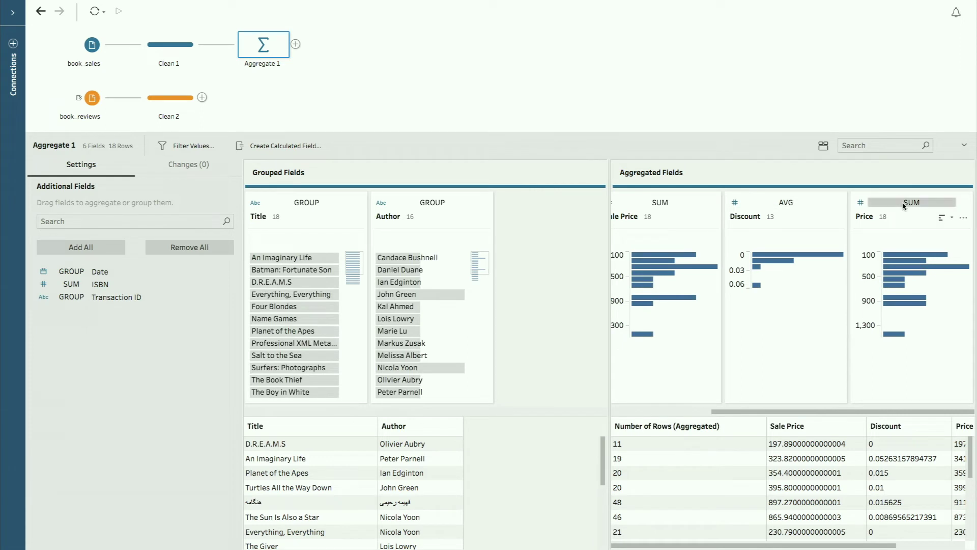
{"action": "left_click", "coordinate": [904, 204]}
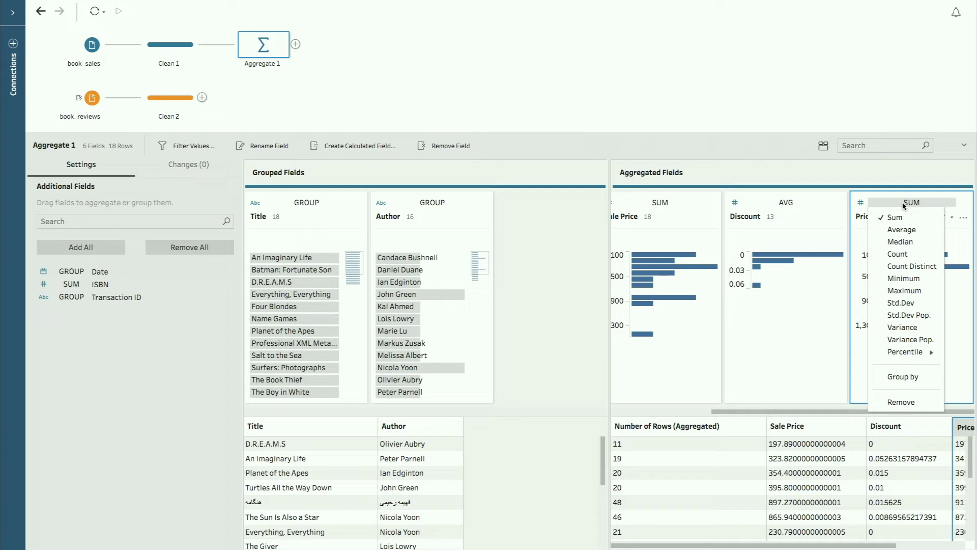
{"action": "left_click", "coordinate": [904, 278]}
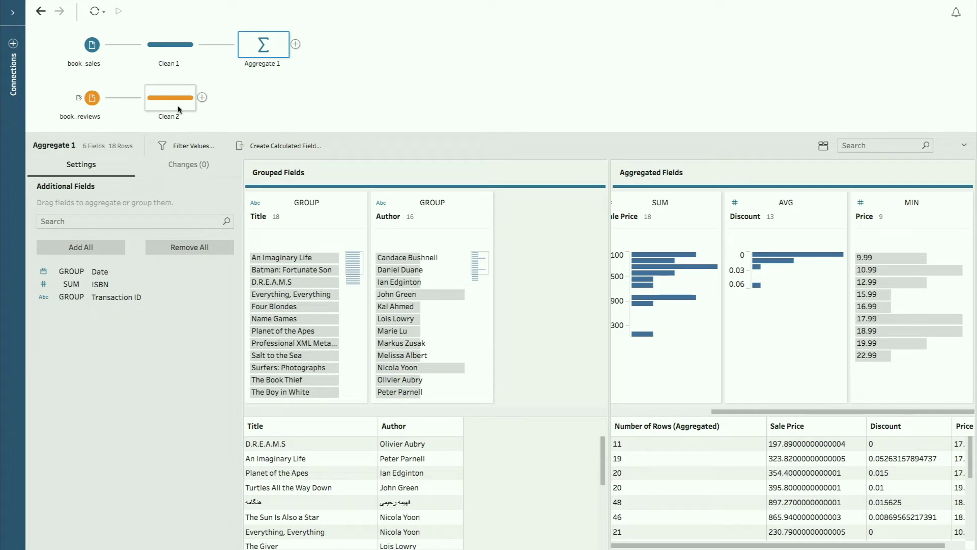
Join the book_reviews cleaning step to the aggregated sales, matching on both title and author
{"action": "left_click_drag", "start_coordinate": [178, 109], "coordinate": [300, 46]}
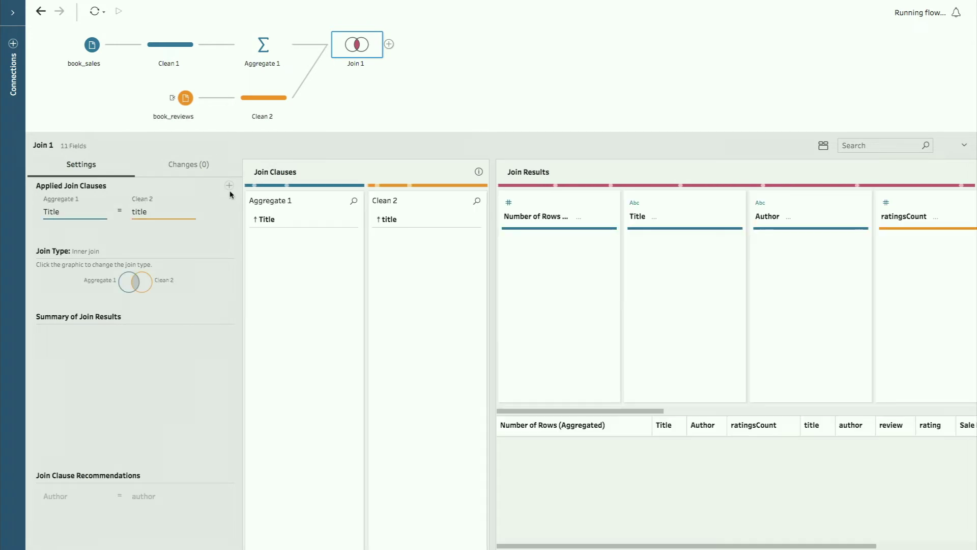
{"action": "left_click", "coordinate": [229, 185]}
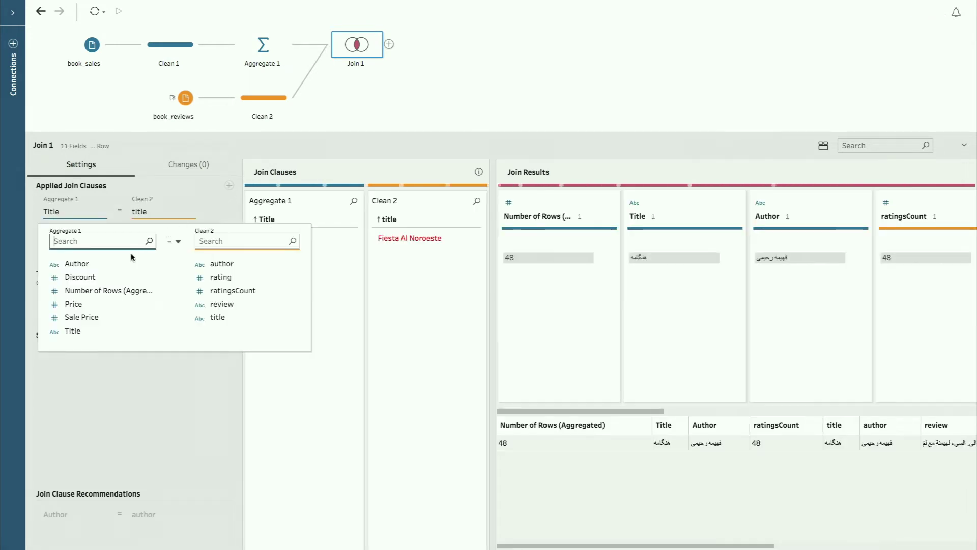
{"action": "left_click", "coordinate": [229, 264]}
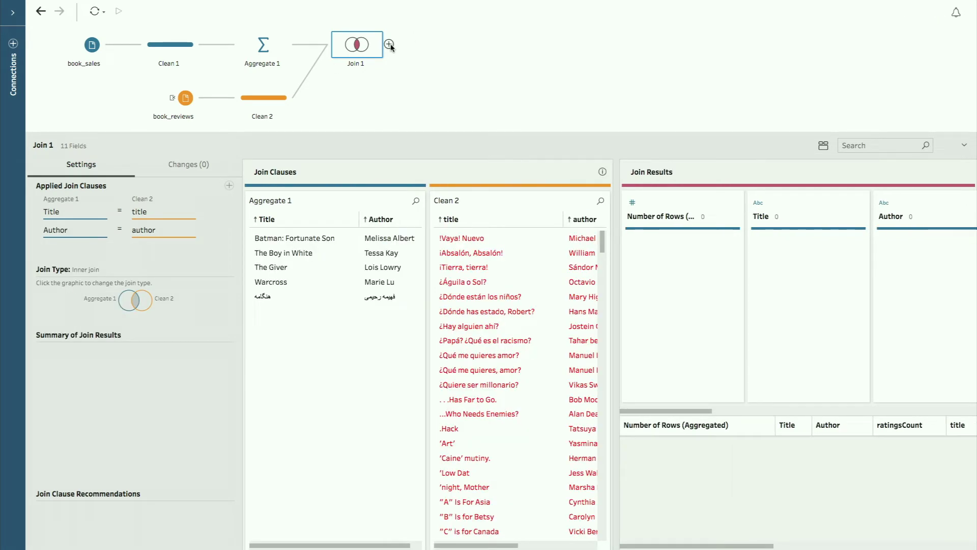
Add a cleaning step after the join and look through the joined rows and their ratings
{"action": "left_click", "coordinate": [390, 45]}
{"action": "left_click", "coordinate": [416, 62]}
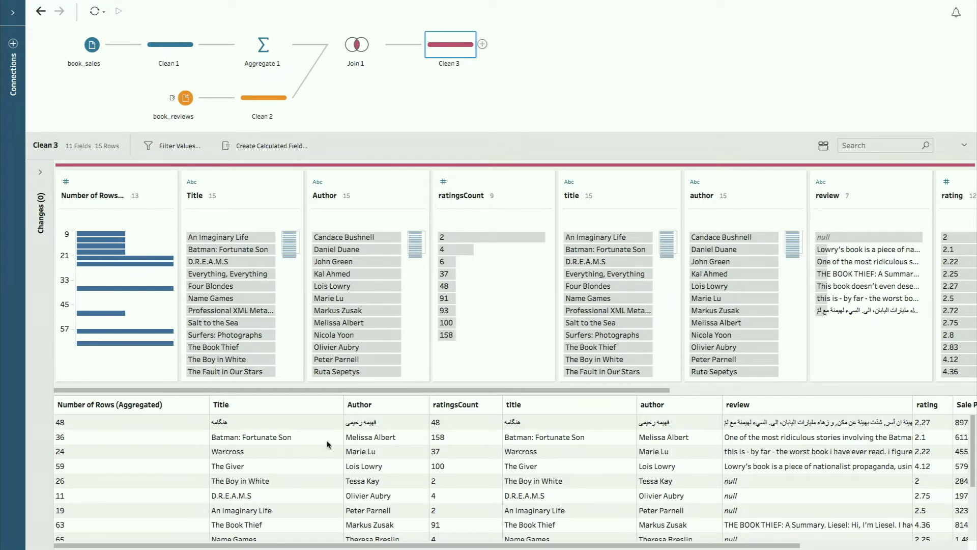
{"action": "scroll", "coordinate": [327, 445], "scroll_direction": "down", "scroll_amount": 2}
{"action": "scroll", "coordinate": [327, 445], "scroll_direction": "down", "scroll_amount": 5}
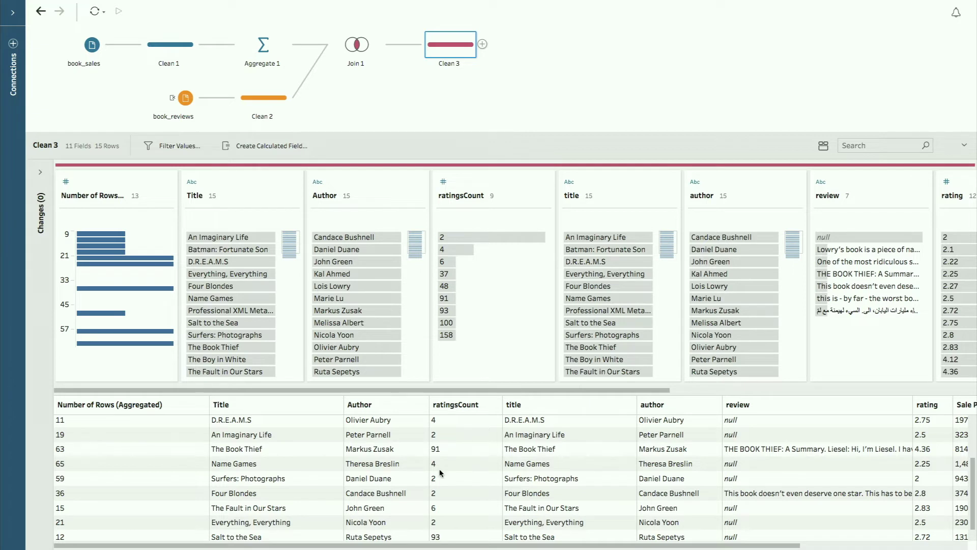
{"action": "left_click", "coordinate": [927, 407]}
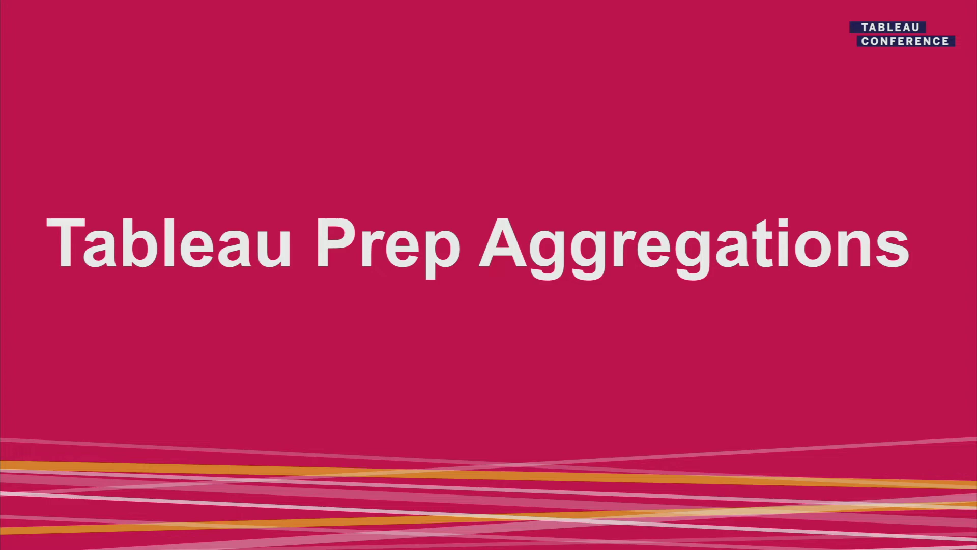
{"action": "key", "text": "Right"}
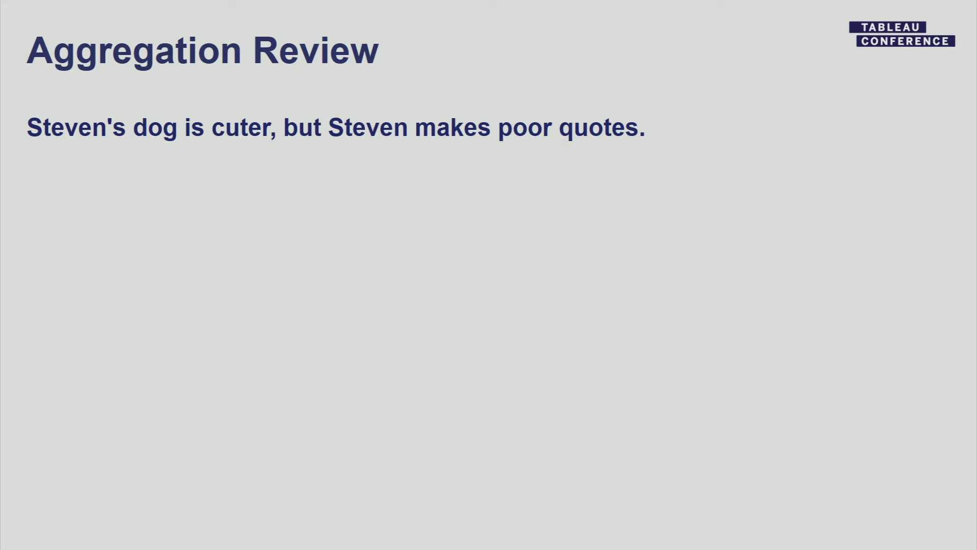
{"action": "key", "text": "Right"}
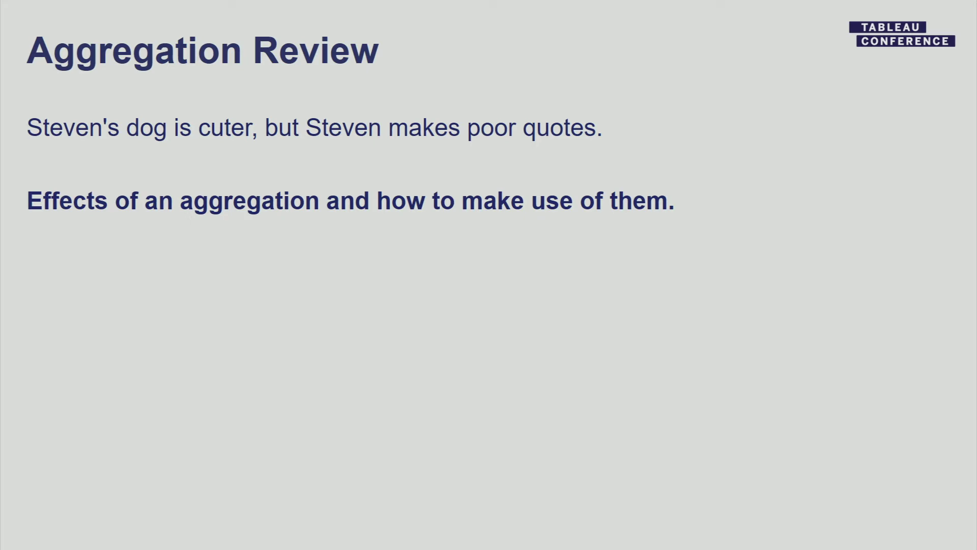
{"action": "key", "text": "Right"}
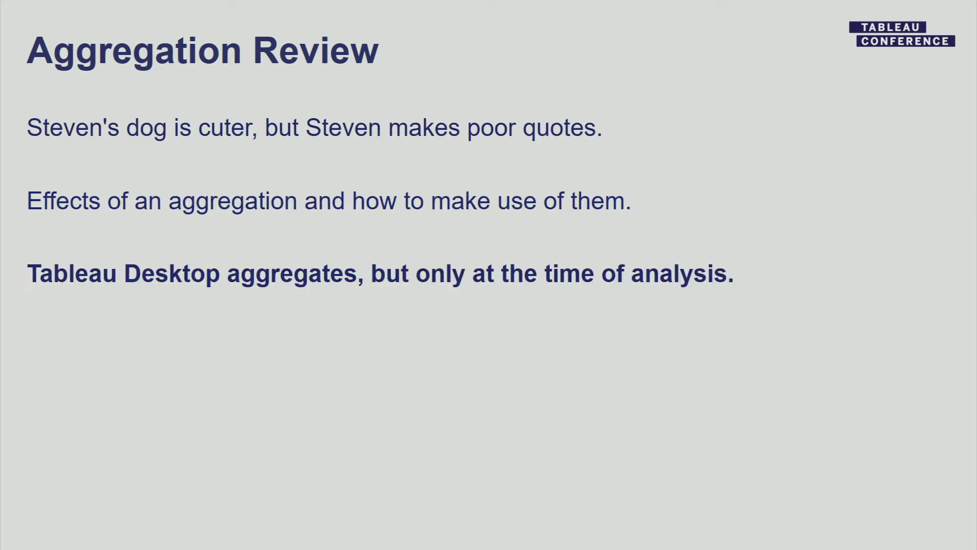
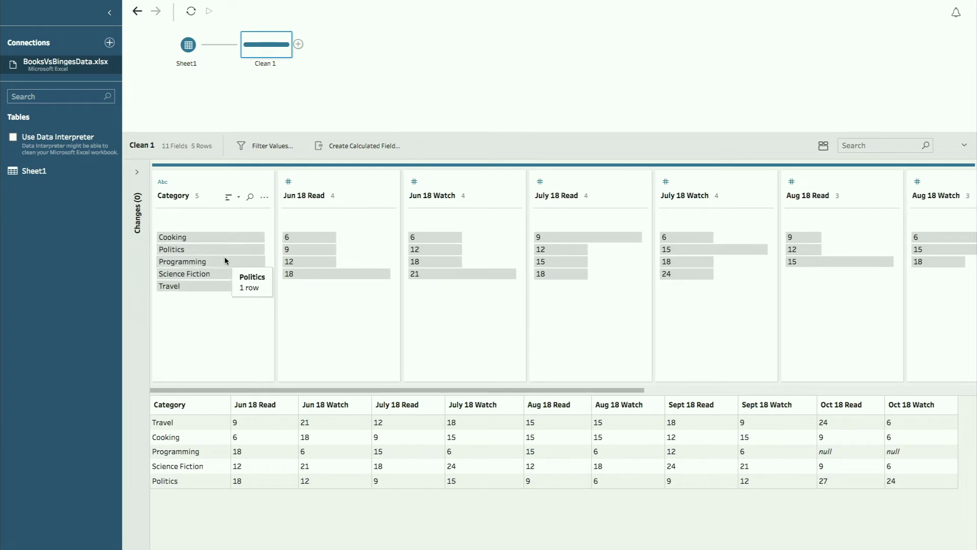
Add a pivot step after Clean 1 and place the Aug 18 Read field in its pivoted values
{"action": "left_click", "coordinate": [227, 263]}
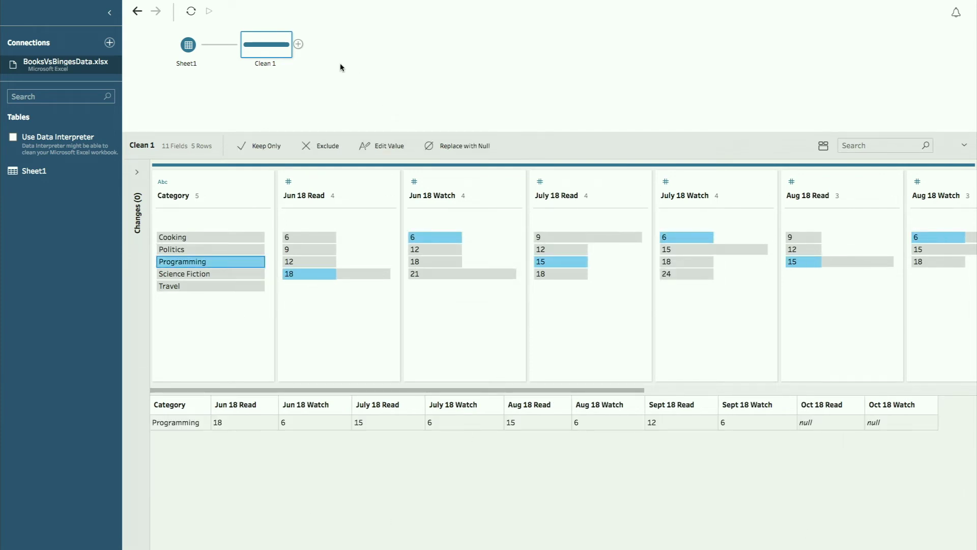
{"action": "left_click", "coordinate": [300, 45]}
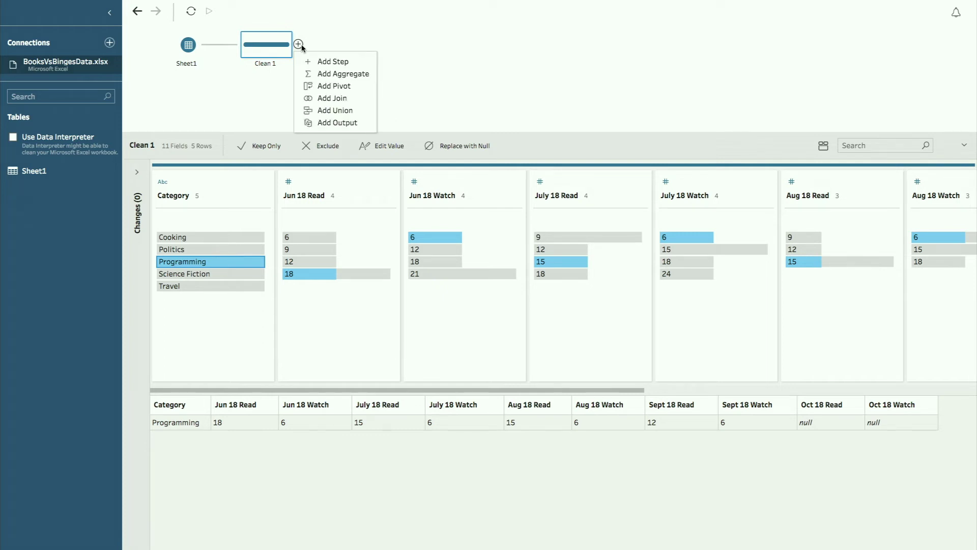
{"action": "left_click", "coordinate": [366, 86]}
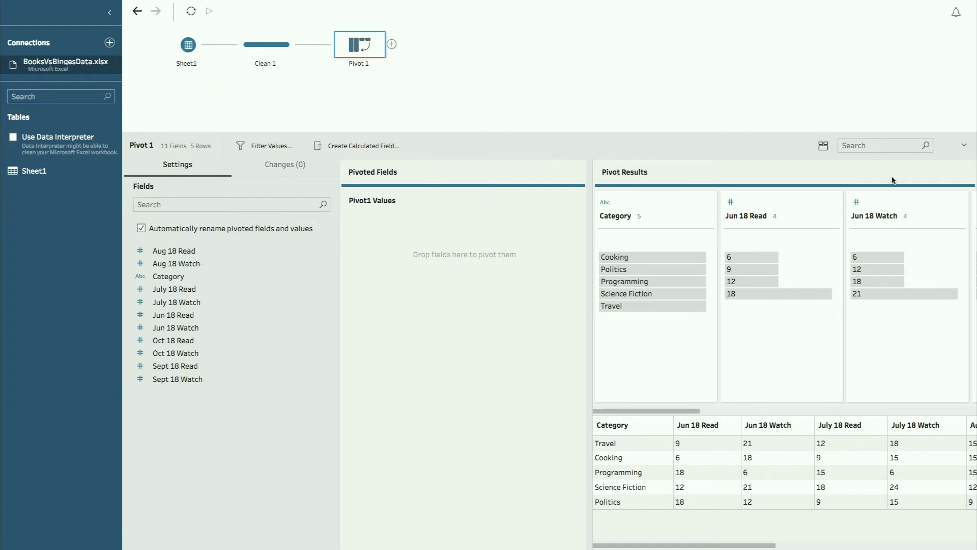
{"action": "left_click", "coordinate": [164, 200]}
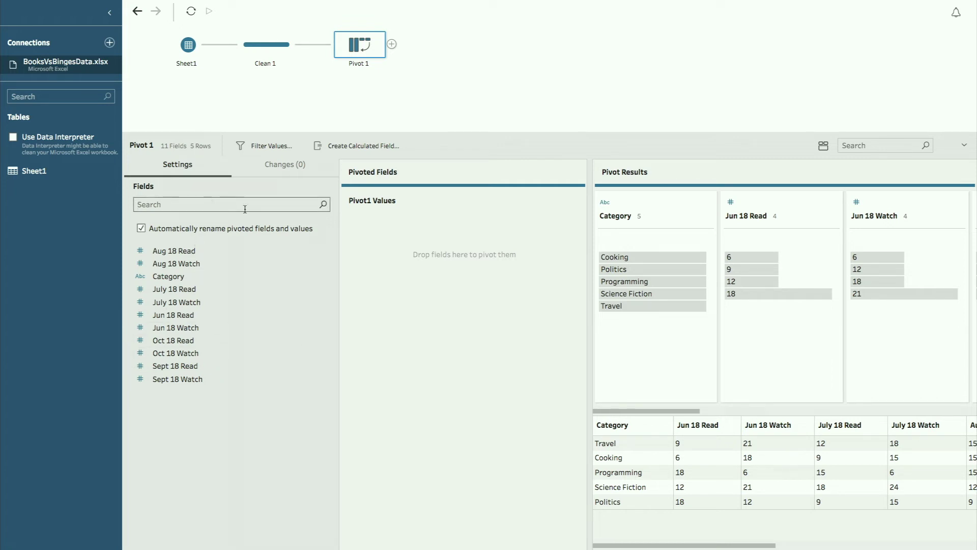
{"action": "double_click", "coordinate": [208, 253]}
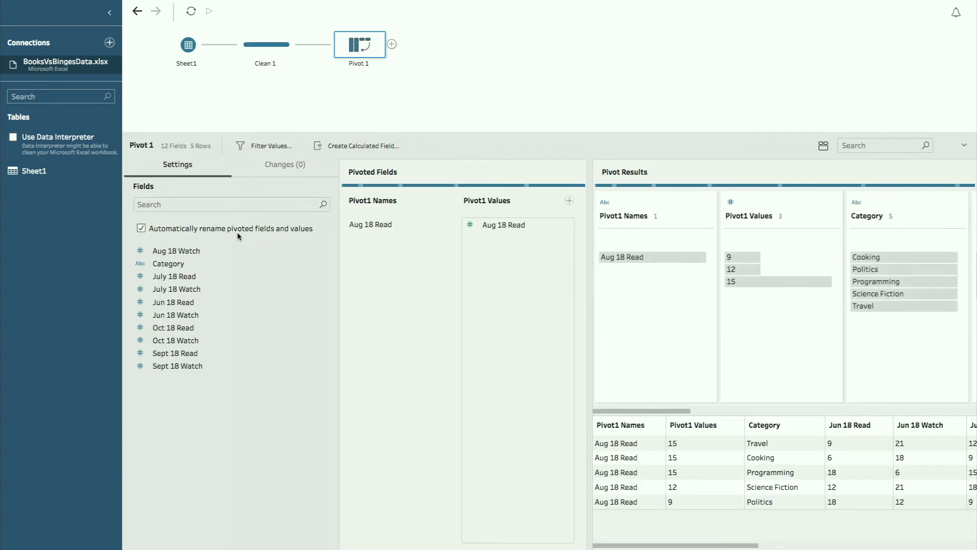
Find the remaining Read fields and add July, Jun, Oct and Sept 18 Read to the pivoted values
{"action": "left_click", "coordinate": [236, 208]}
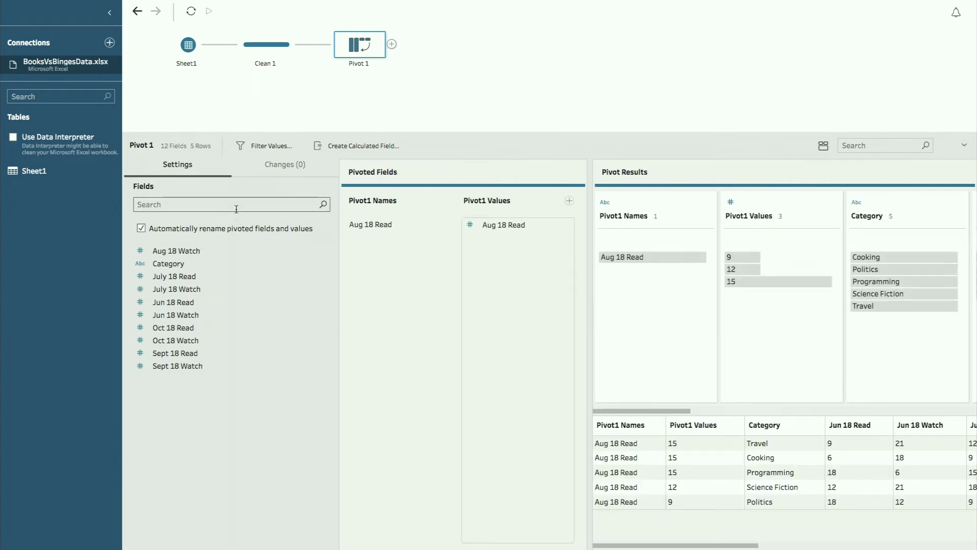
{"action": "type", "text": "Read"}
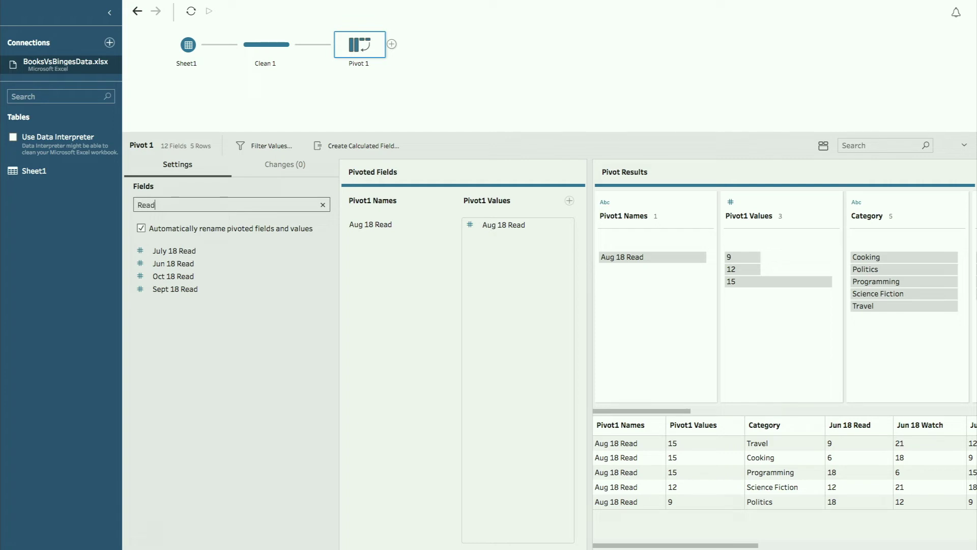
{"action": "left_click", "coordinate": [200, 250]}
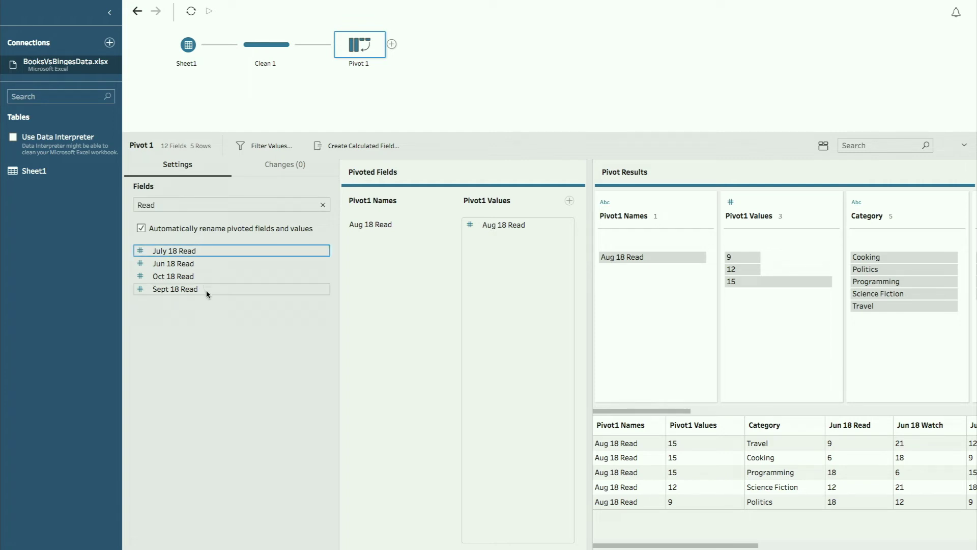
{"action": "left_click", "coordinate": [207, 290], "text": "shift"}
{"action": "left_click_drag", "start_coordinate": [207, 290], "coordinate": [491, 265]}
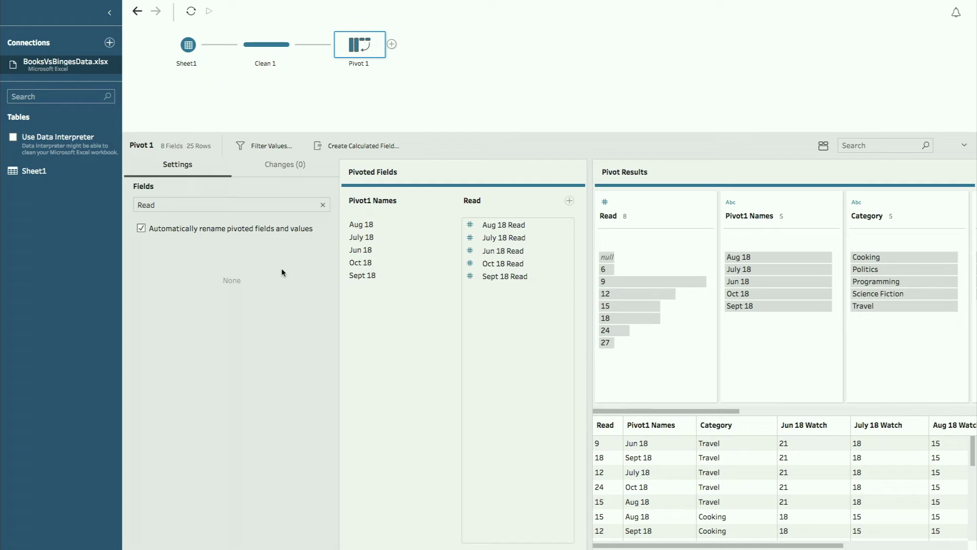
Turn off automatic renaming of pivoted fields and add all five Watch fields to the same pivot values column as the Read fields
{"action": "left_click", "coordinate": [141, 228]}
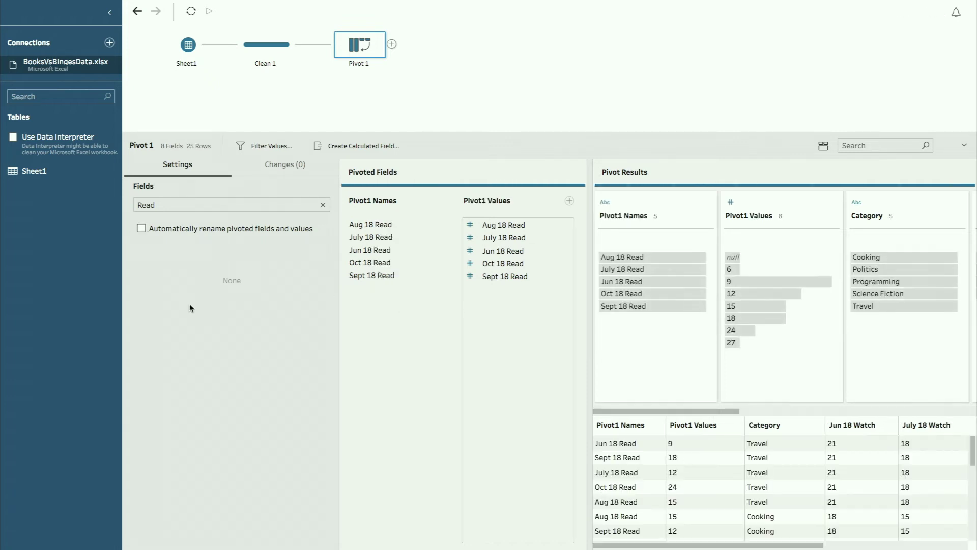
{"action": "left_click", "coordinate": [323, 204]}
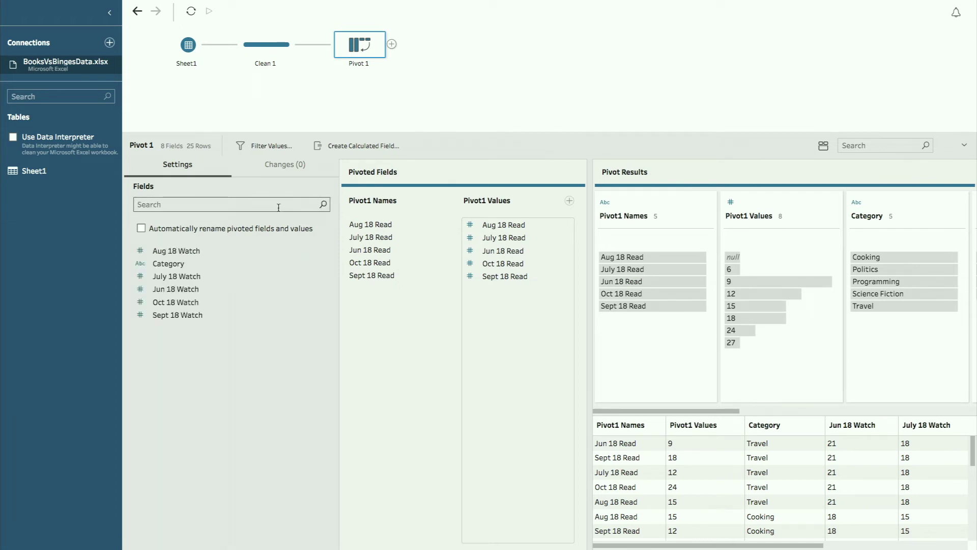
{"action": "left_click", "coordinate": [278, 205]}
{"action": "type", "text": "Watch"}
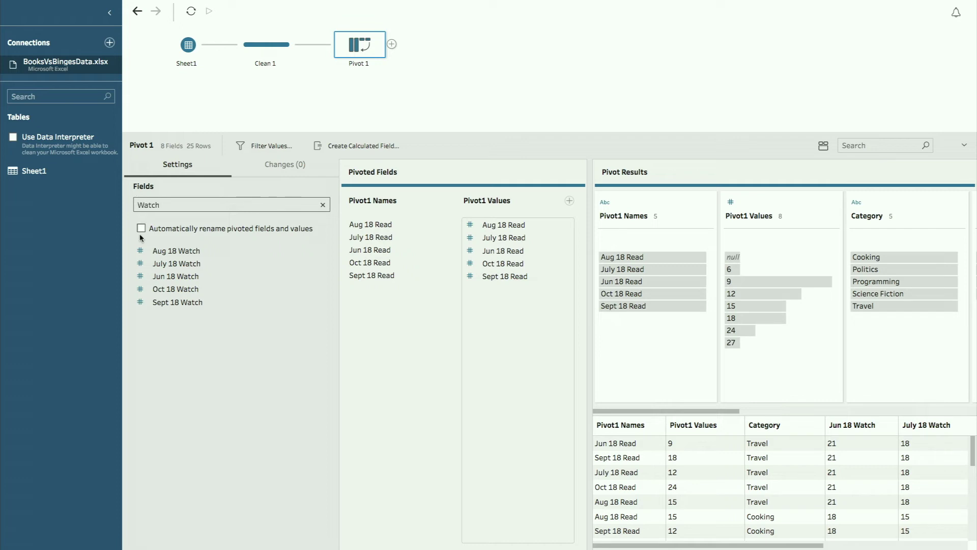
{"action": "left_click", "coordinate": [183, 253]}
{"action": "left_click", "coordinate": [204, 303], "text": "shift"}
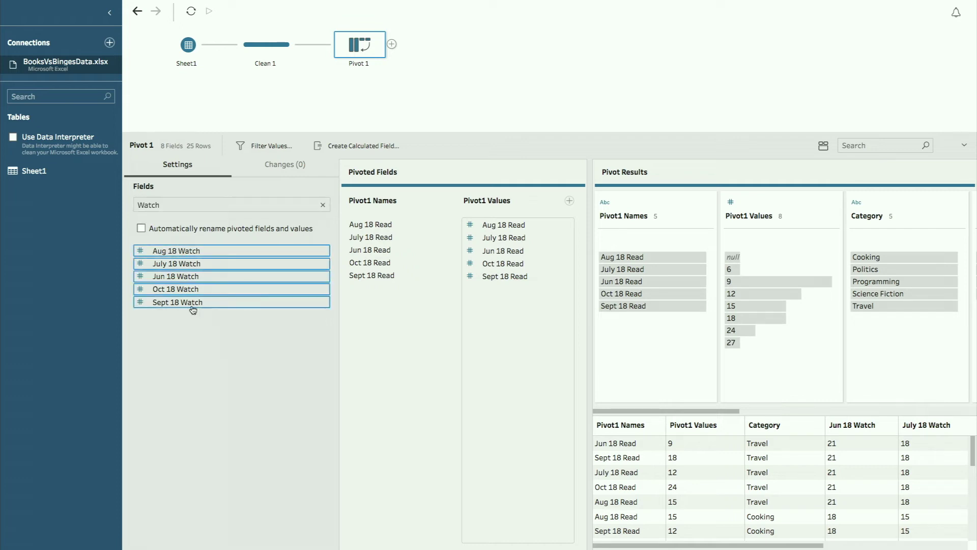
{"action": "left_click_drag", "start_coordinate": [203, 303], "coordinate": [505, 333]}
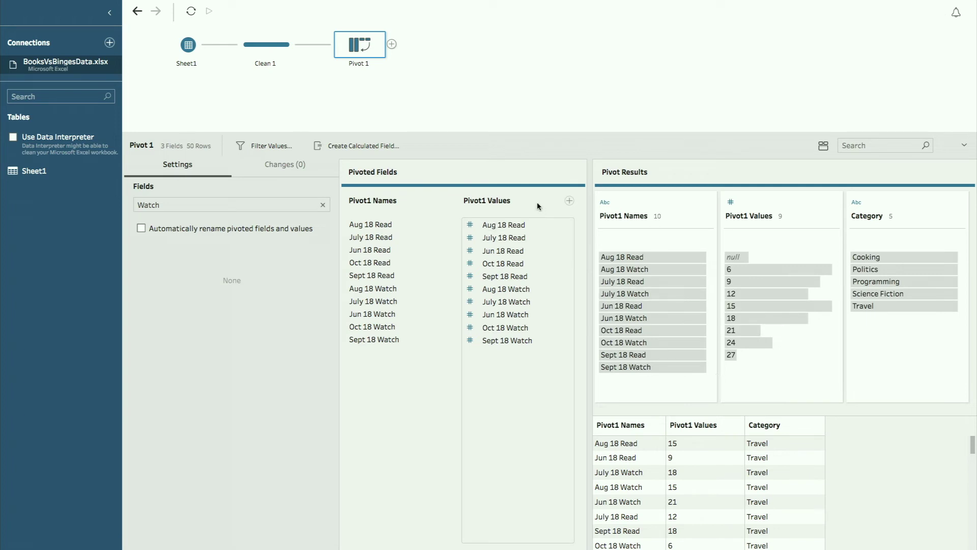
Add a cleaning step after Pivot 1, make Category the first field and highlight the Aug 18 Read rows
{"action": "mouse_move", "coordinate": [747, 256]}
{"action": "left_click", "coordinate": [391, 43]}
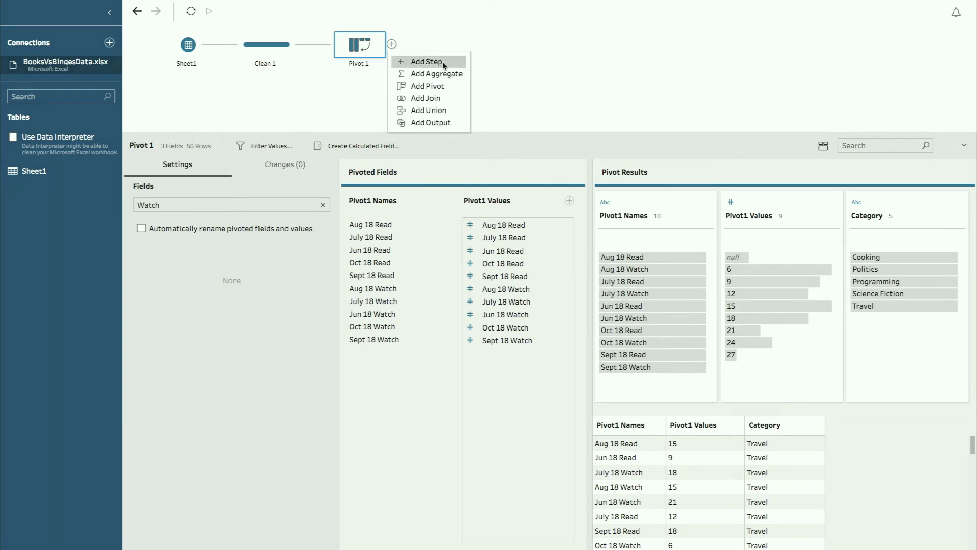
{"action": "left_click", "coordinate": [444, 64]}
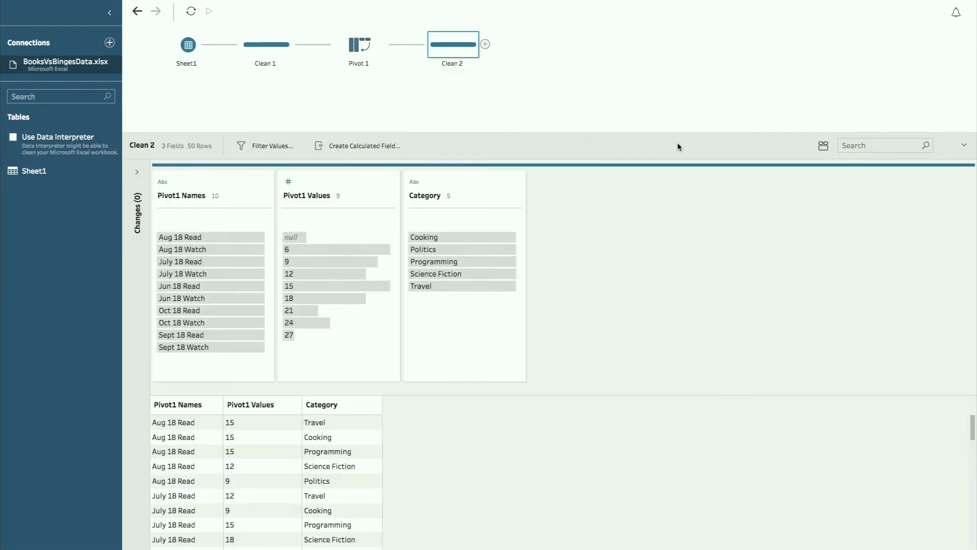
{"action": "mouse_move", "coordinate": [507, 181]}
{"action": "left_click_drag", "start_coordinate": [503, 181], "coordinate": [216, 249]}
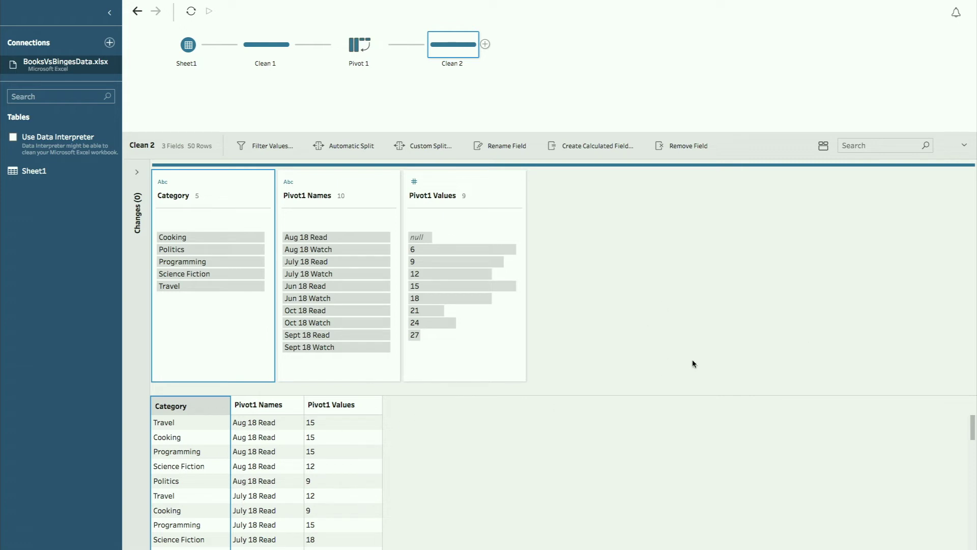
{"action": "left_click", "coordinate": [270, 452]}
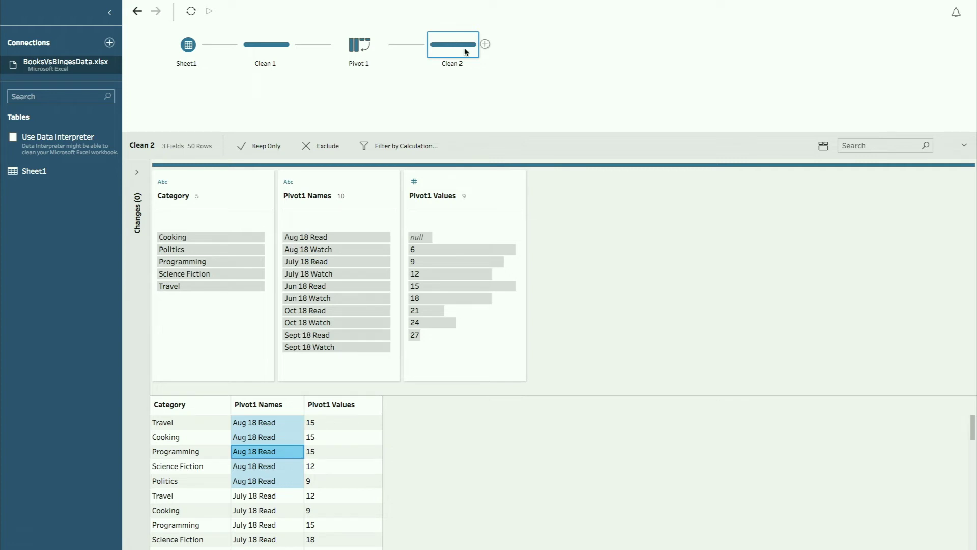
Delete the Pivot 1 and Clean 2 steps from the flow
{"action": "left_click_drag", "start_coordinate": [551, 76], "coordinate": [370, 10]}
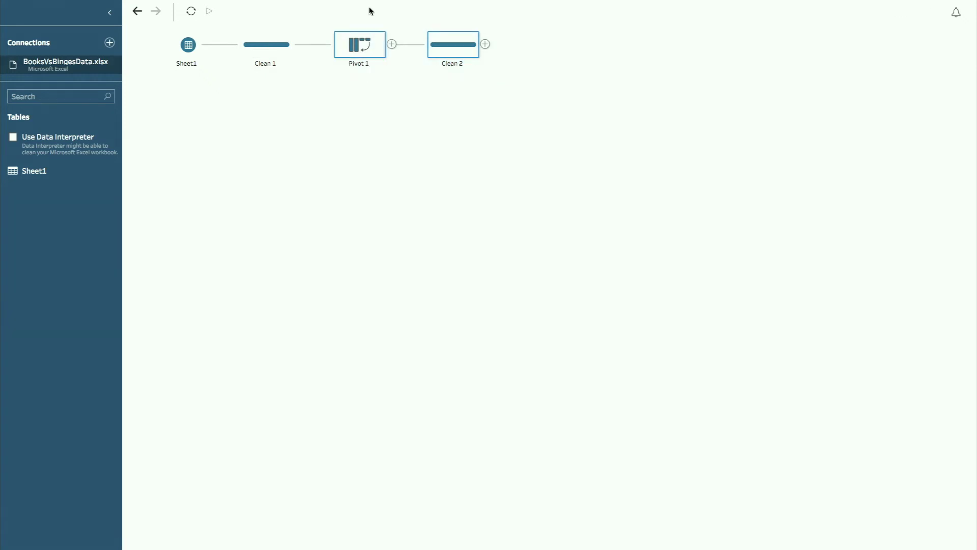
{"action": "key", "text": "Delete"}
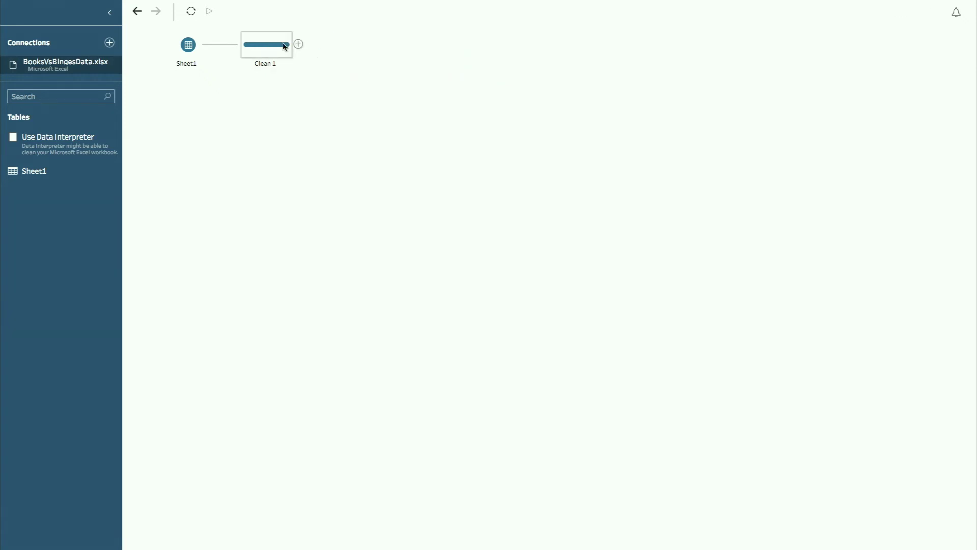
Add a new pivot step after Clean 1 and pivot all five Read fields, Aug 18 through Sept 18, together
{"action": "left_click", "coordinate": [298, 44]}
{"action": "left_click", "coordinate": [368, 86]}
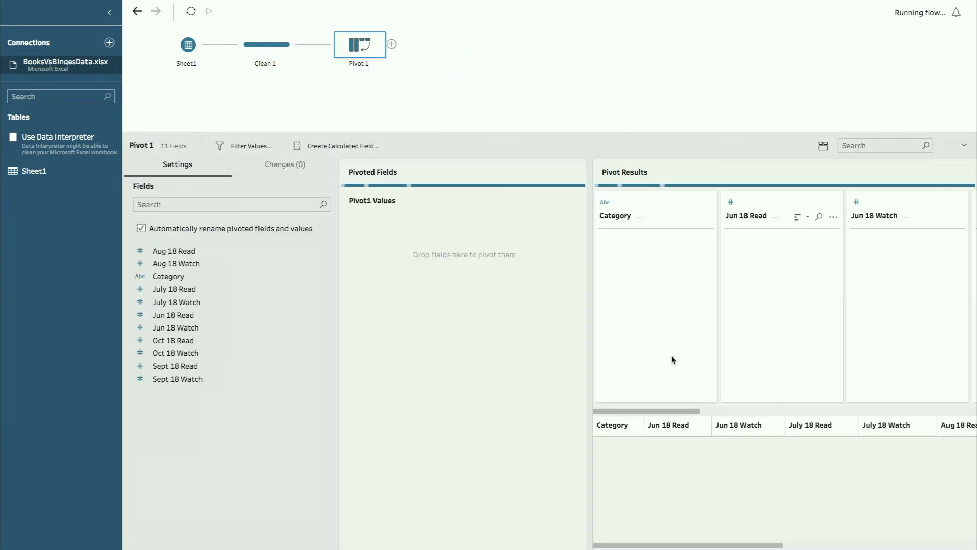
{"action": "left_click", "coordinate": [266, 207]}
{"action": "type", "text": "Read"}
{"action": "left_click", "coordinate": [212, 250]}
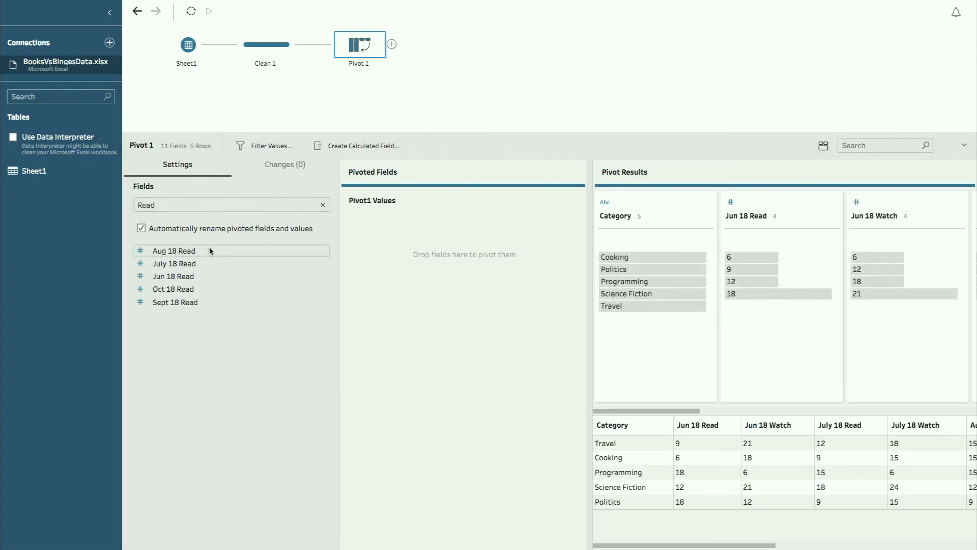
{"action": "left_click", "coordinate": [211, 305], "text": "shift"}
{"action": "left_click_drag", "start_coordinate": [211, 304], "coordinate": [438, 273]}
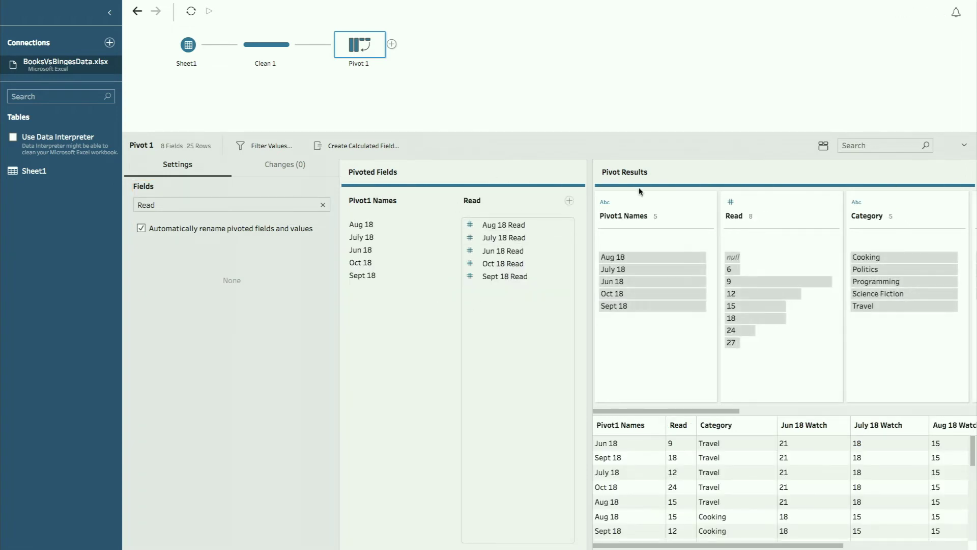
Add a second pivot values column and fill it with the five Watch fields, Aug 18 through Sept 18
{"action": "left_click", "coordinate": [569, 201]}
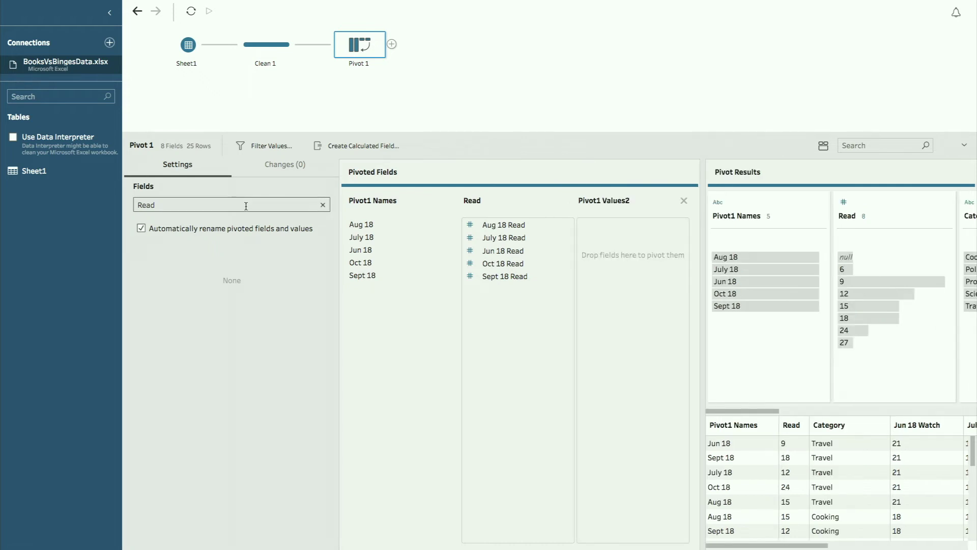
{"action": "left_click", "coordinate": [323, 206]}
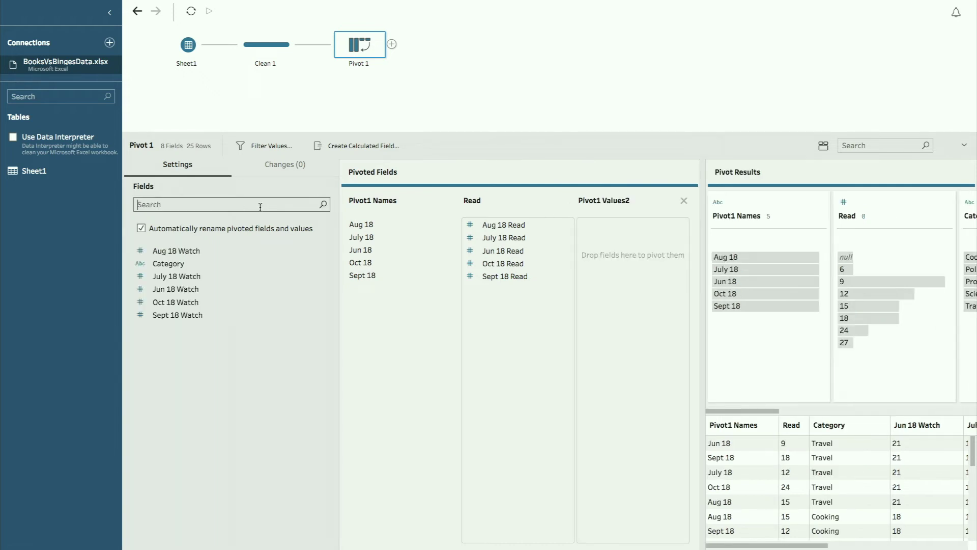
{"action": "type", "text": "Watch"}
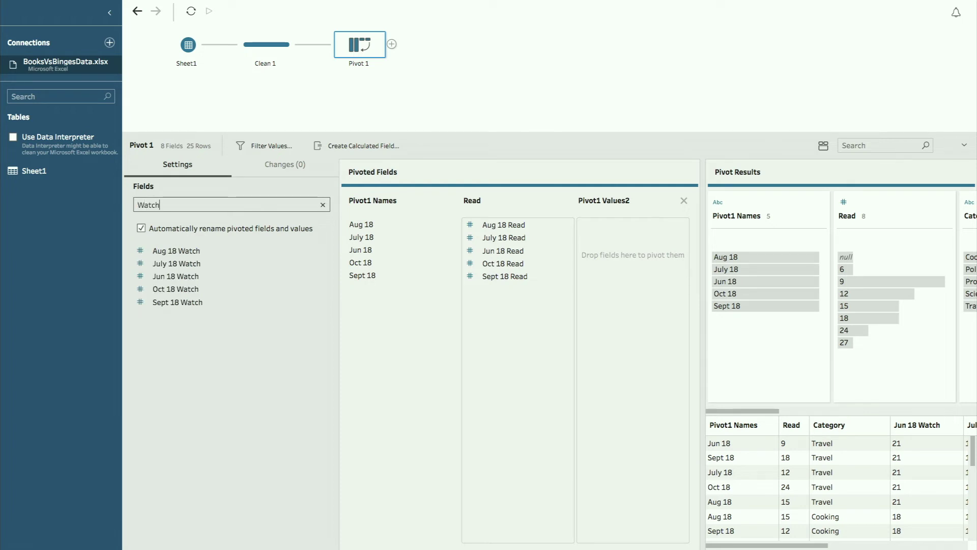
{"action": "left_click", "coordinate": [209, 251]}
{"action": "left_click", "coordinate": [229, 305], "text": "shift"}
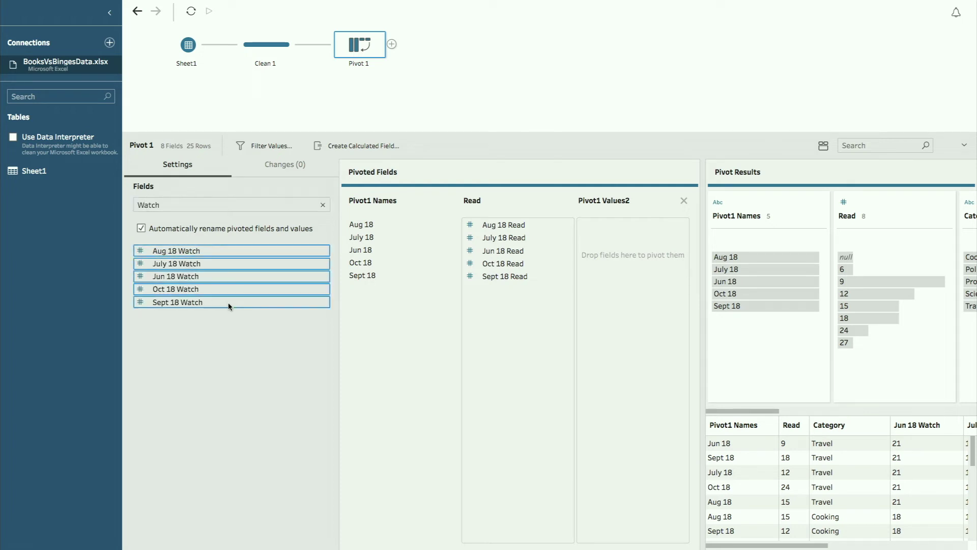
{"action": "left_click_drag", "start_coordinate": [277, 307], "coordinate": [631, 263]}
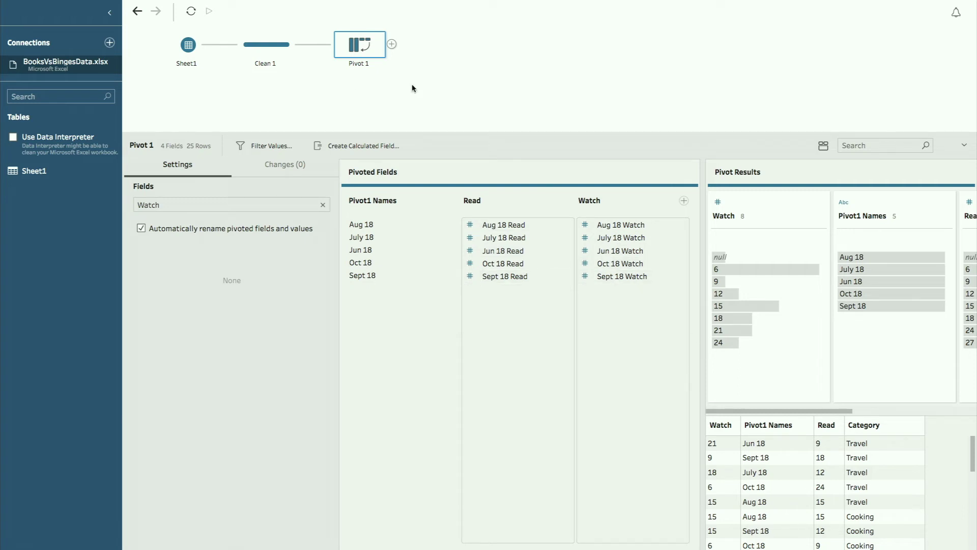
Add a cleaning step after Pivot 1 and reorder its fields with Category first and Pivot1 Names second
{"action": "left_click", "coordinate": [392, 45]}
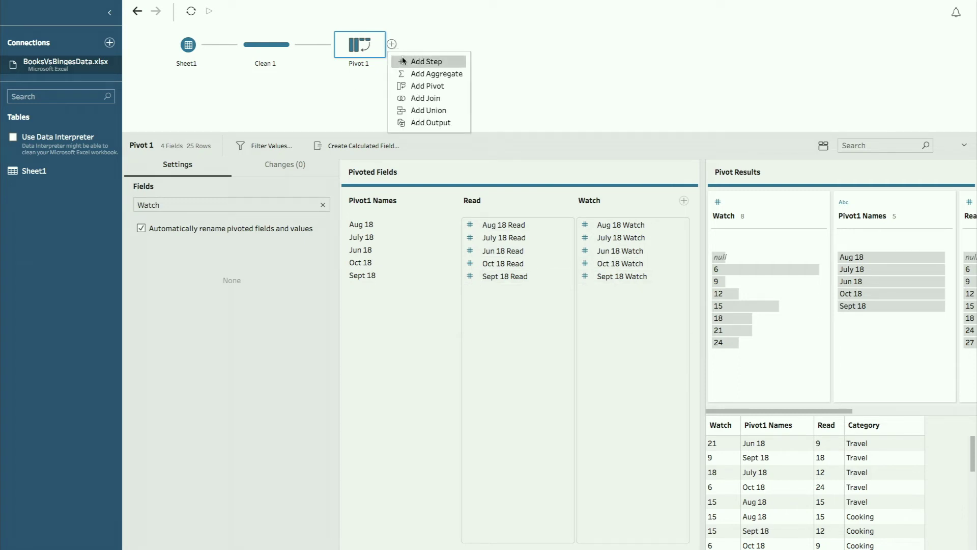
{"action": "left_click", "coordinate": [402, 58]}
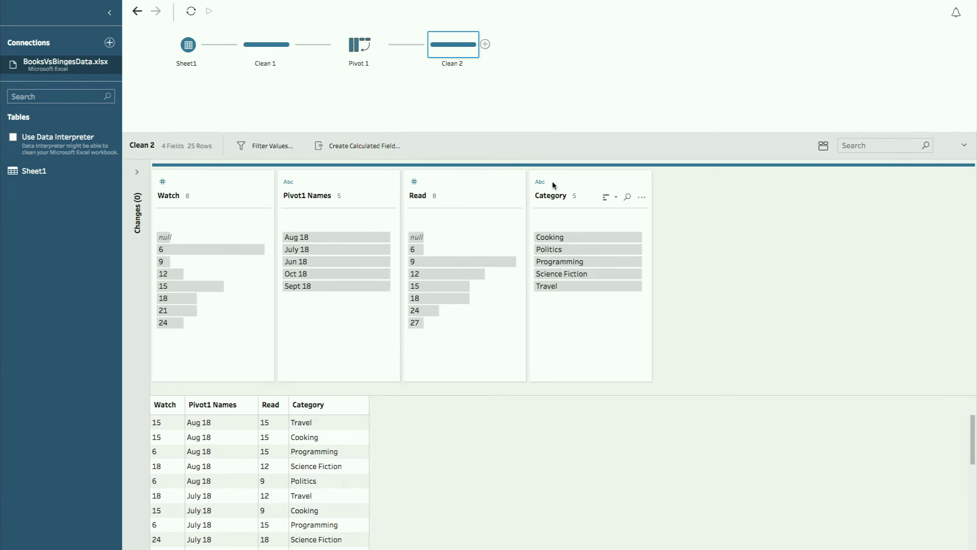
{"action": "left_click_drag", "start_coordinate": [554, 185], "coordinate": [153, 189]}
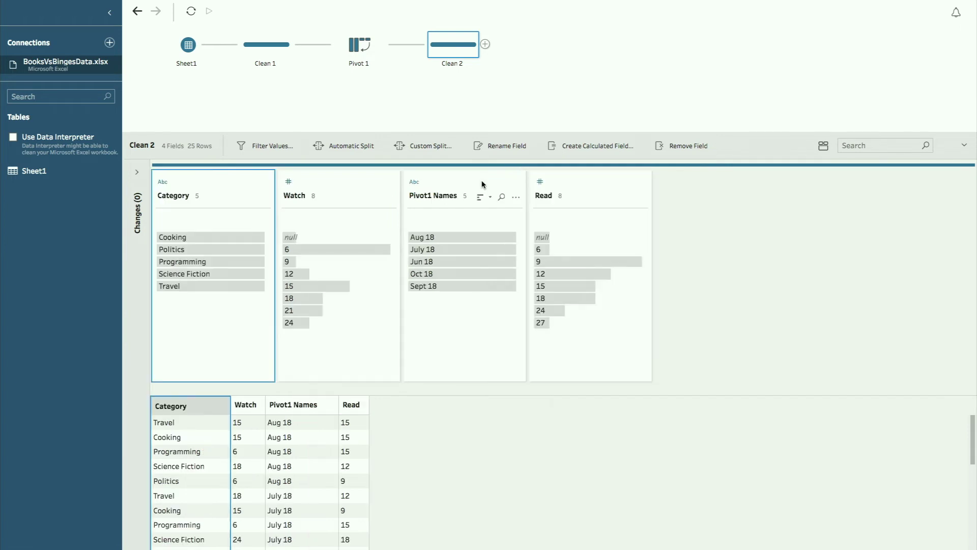
{"action": "left_click_drag", "start_coordinate": [483, 185], "coordinate": [277, 183]}
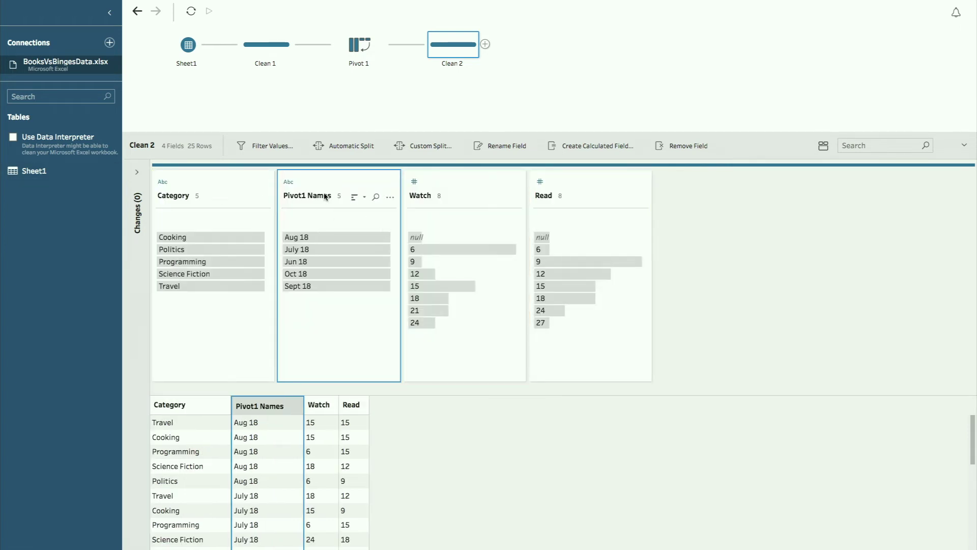
Rename the Pivot1 Names field to Month/Year
{"action": "double_click", "coordinate": [299, 199]}
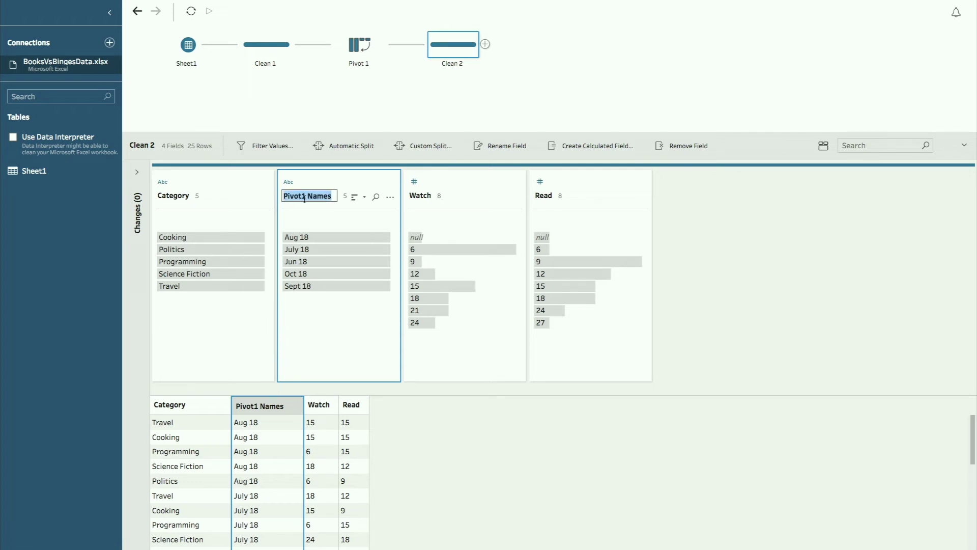
{"action": "type", "text": "Month/Year"}
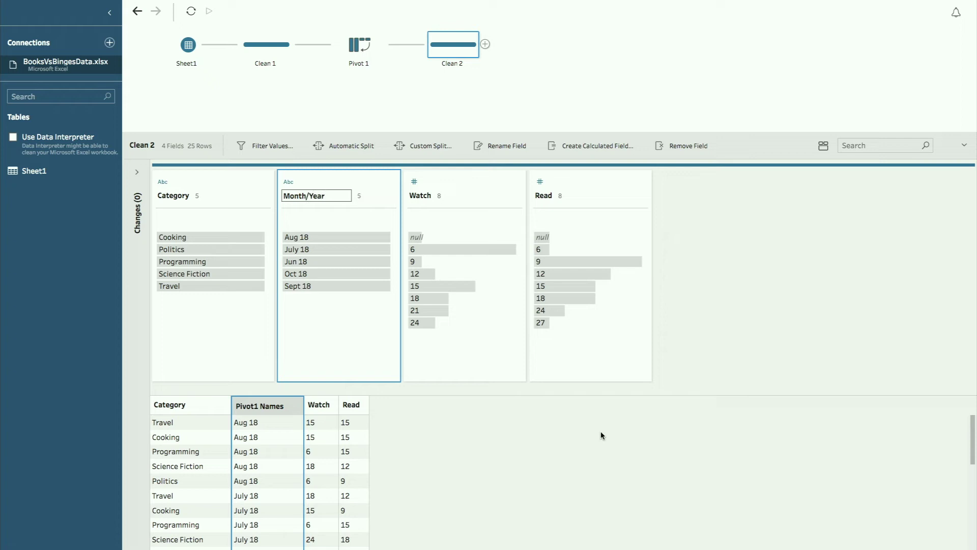
{"action": "key", "text": "Return"}
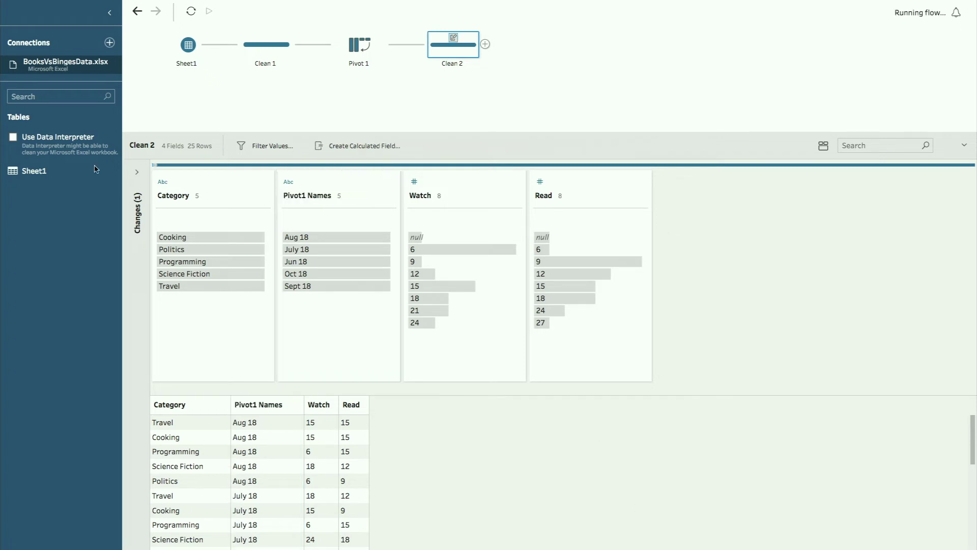
Highlight the Science Fiction category in Clean 2 and inspect its July 18 record across the Month/Year, Watch and Read fields
{"action": "left_click", "coordinate": [211, 273]}
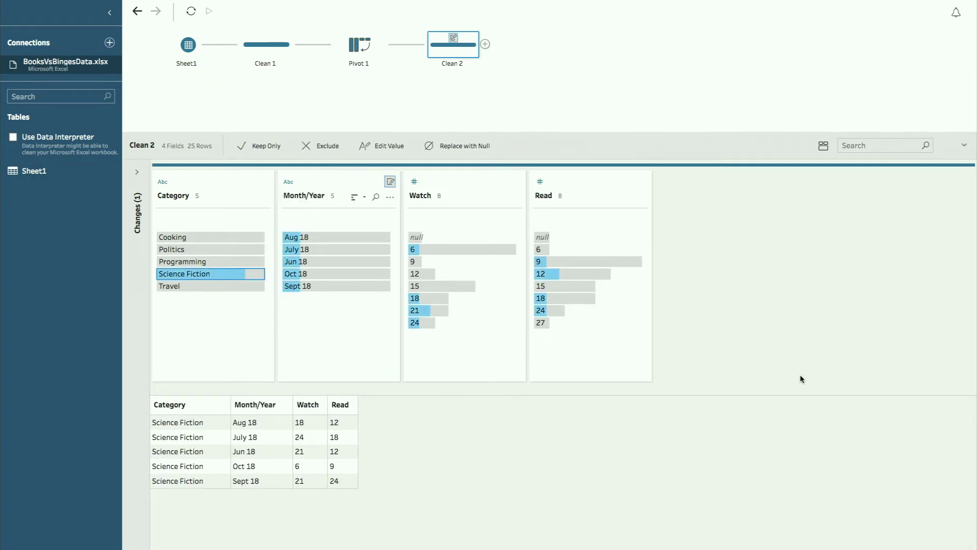
{"action": "left_click", "coordinate": [258, 441]}
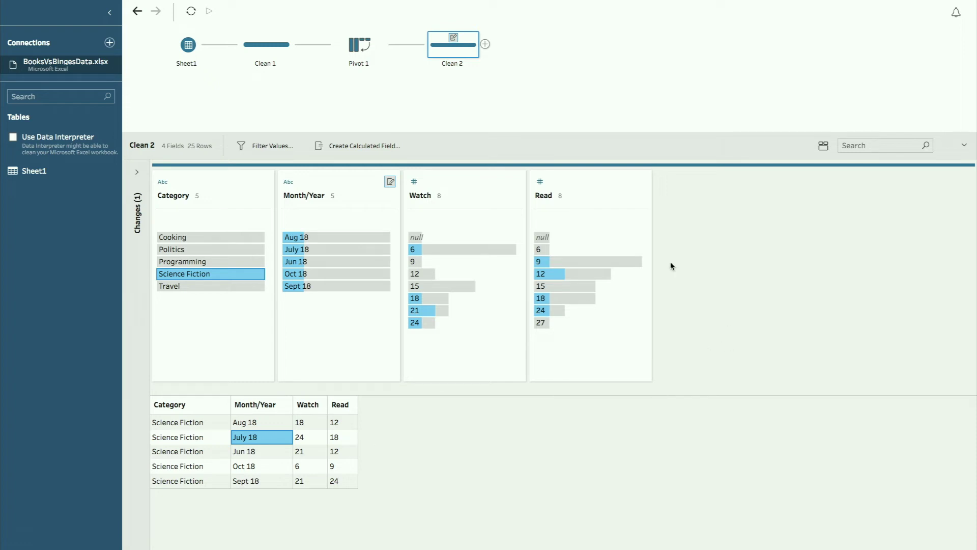
{"action": "left_click", "coordinate": [603, 237]}
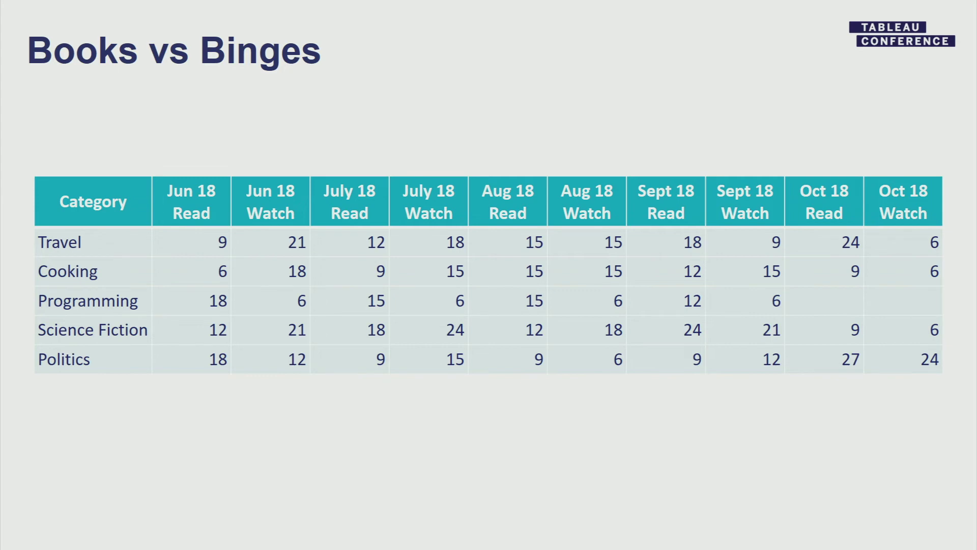
{"action": "key", "text": "Right"}
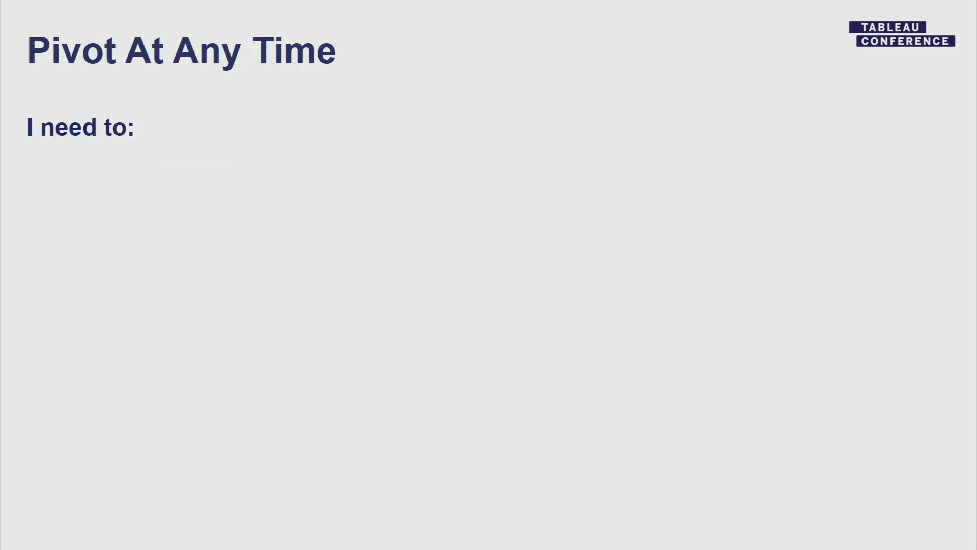
{"action": "key", "text": "Right"}
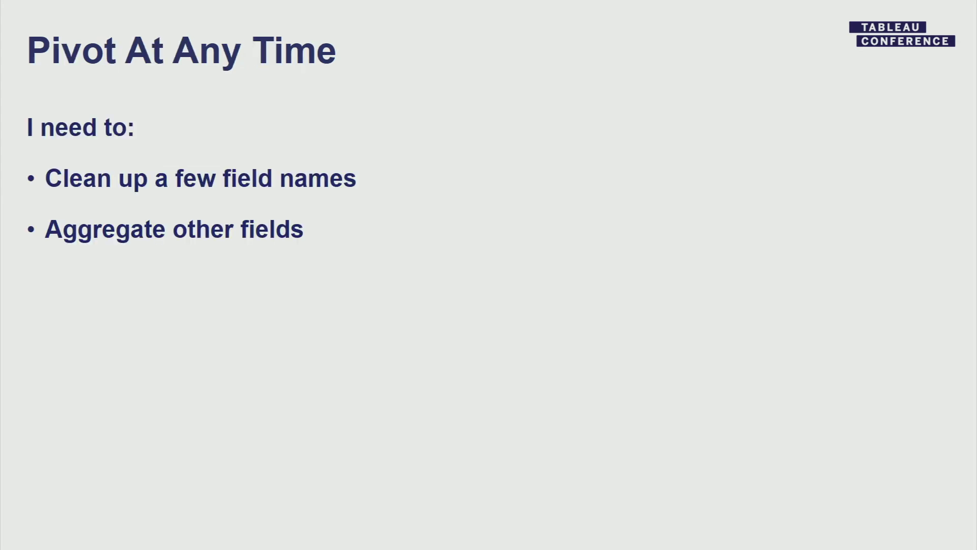
{"action": "key", "text": "Right"}
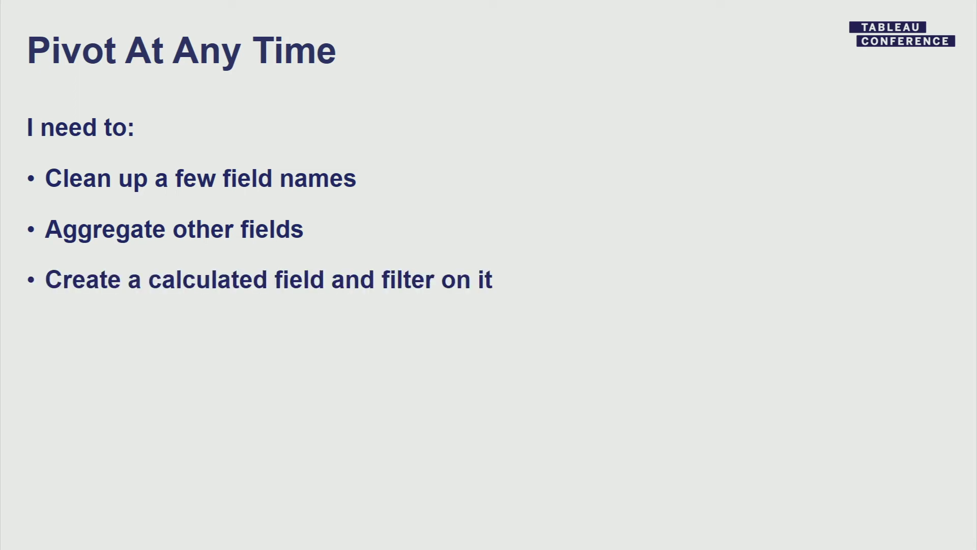
{"action": "key", "text": "Right"}
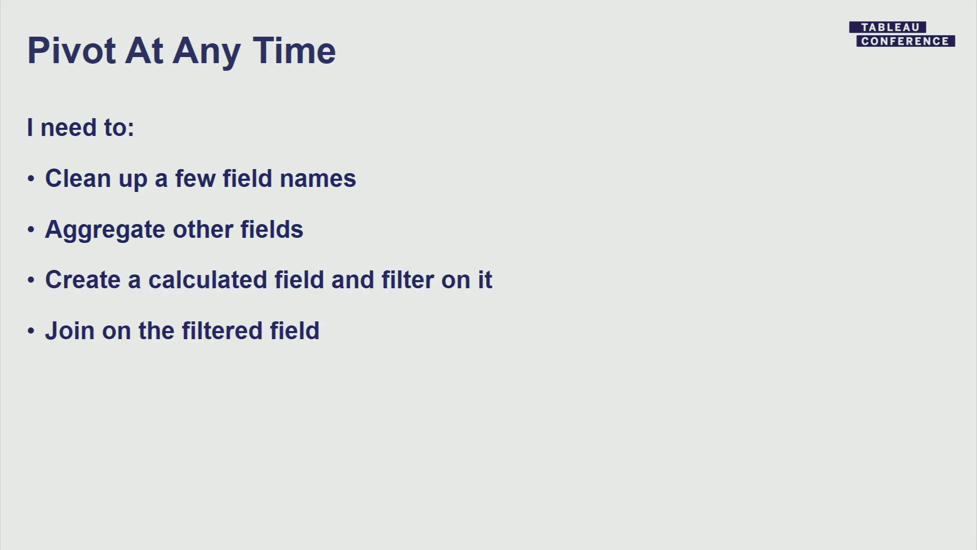
{"action": "key", "text": "Right"}
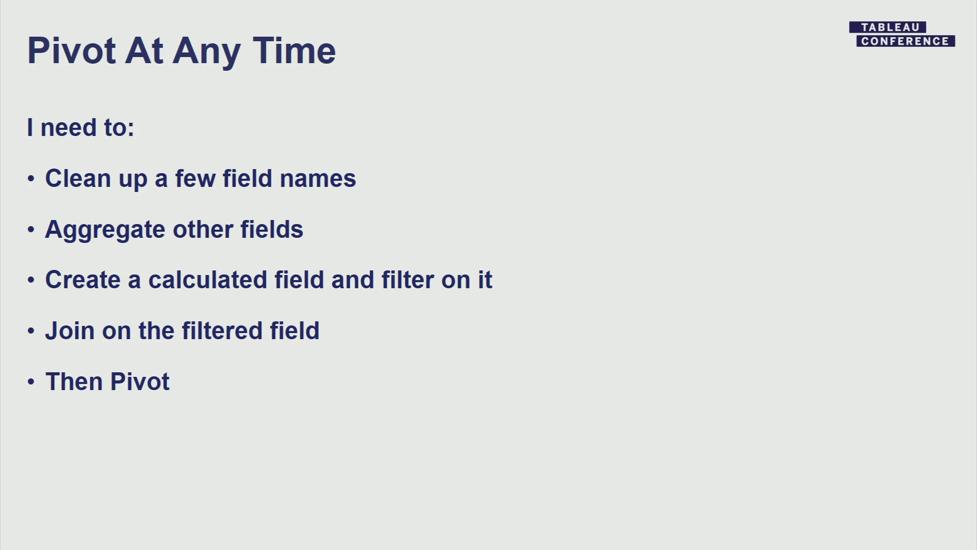
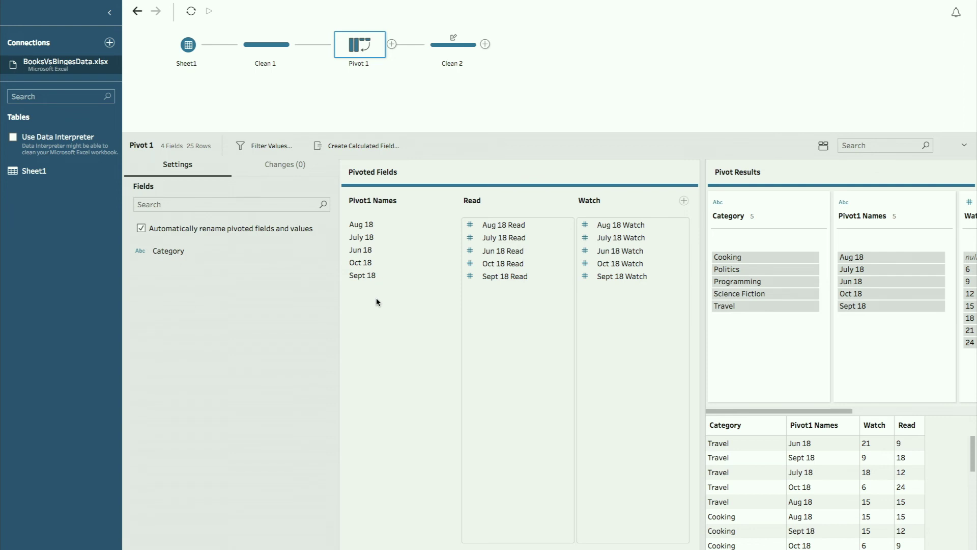
Add and remove an empty third values column in Pivot 1, and switch automatic renaming of pivoted fields and values off and back on
{"action": "left_click", "coordinate": [684, 201]}
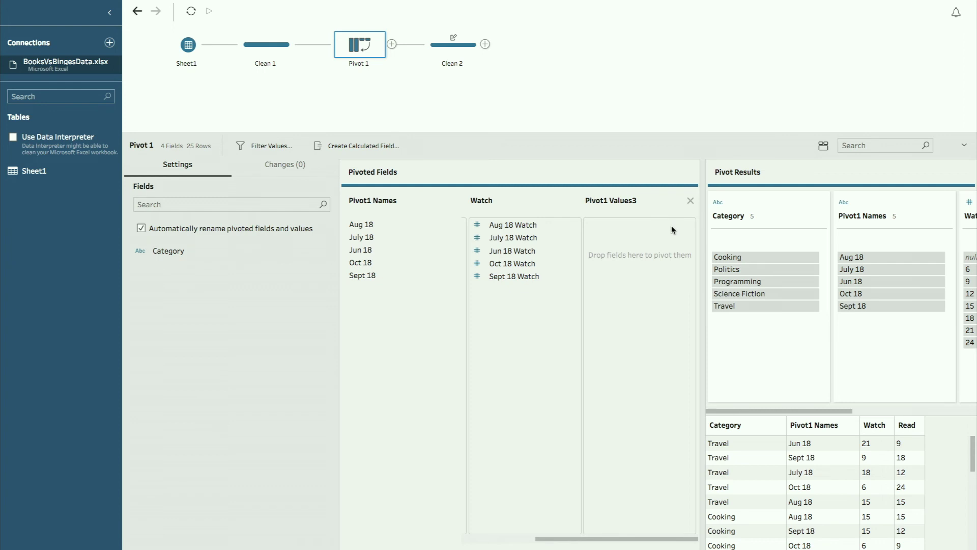
{"action": "left_click", "coordinate": [690, 201]}
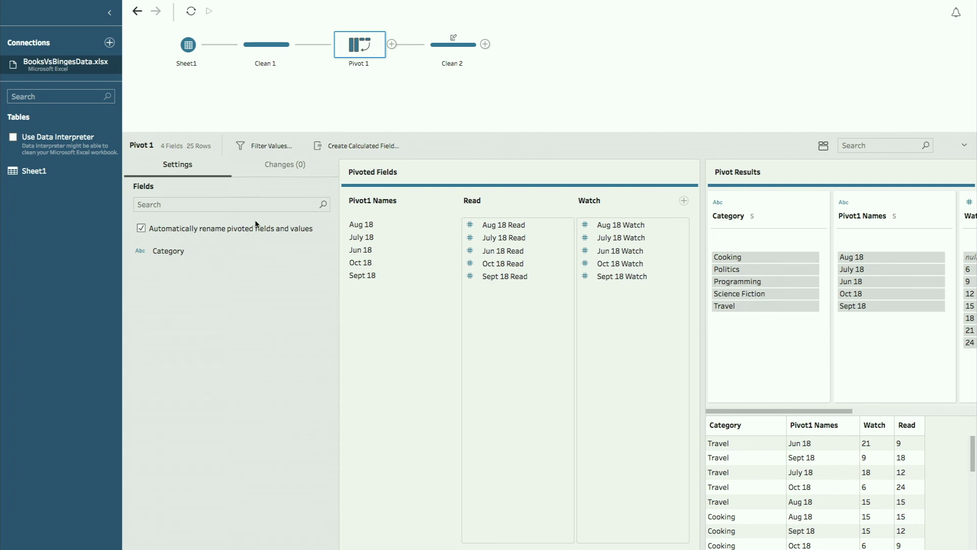
{"action": "left_click", "coordinate": [199, 226]}
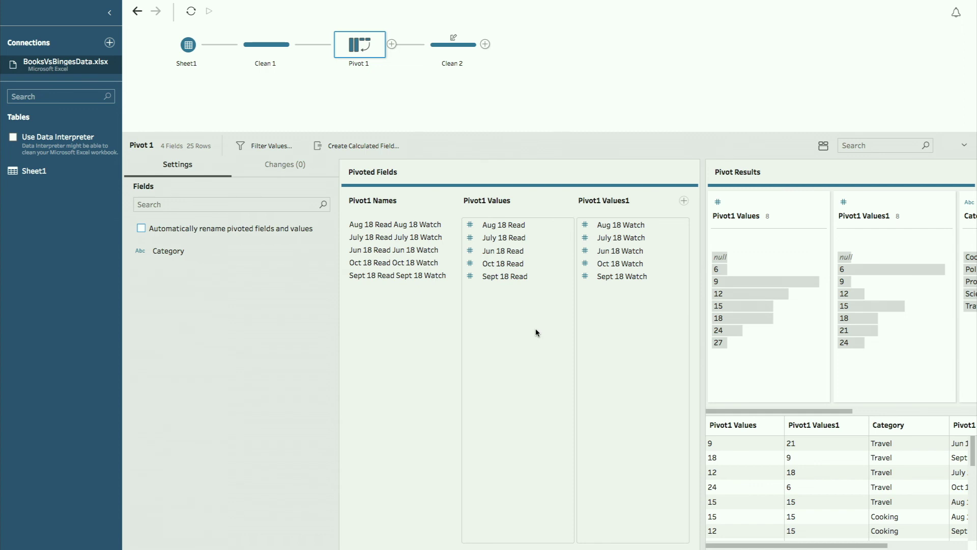
{"action": "left_click", "coordinate": [141, 228]}
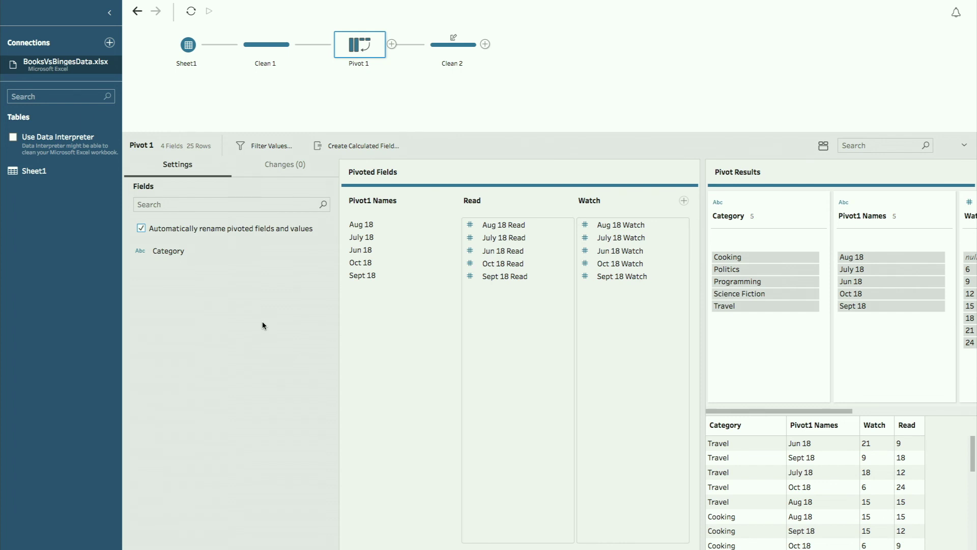
Examine the available operations for the Jun 18 Read field in Clean 1 and return to the Pivot 1 step
{"action": "left_click", "coordinate": [265, 64]}
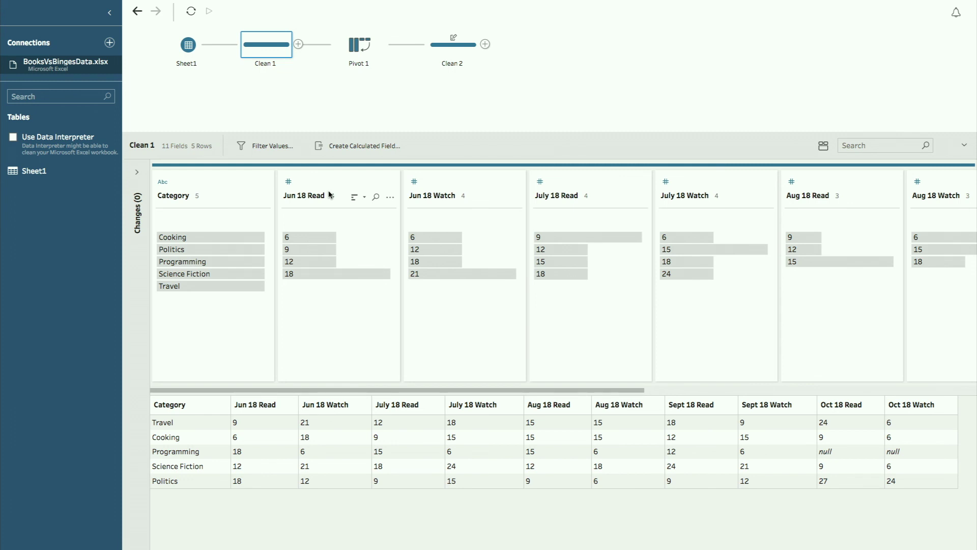
{"action": "left_click", "coordinate": [390, 198]}
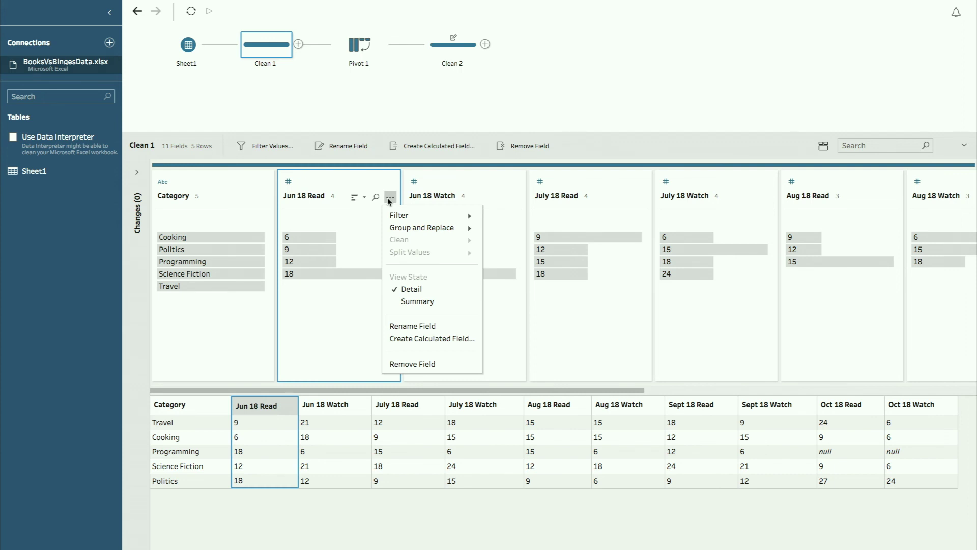
{"action": "left_click", "coordinate": [385, 184]}
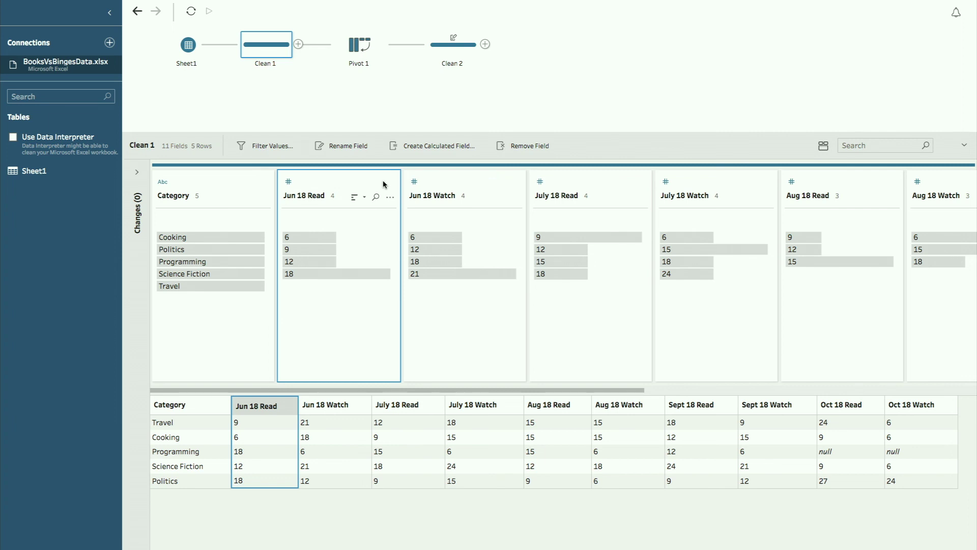
{"action": "left_click", "coordinate": [371, 77]}
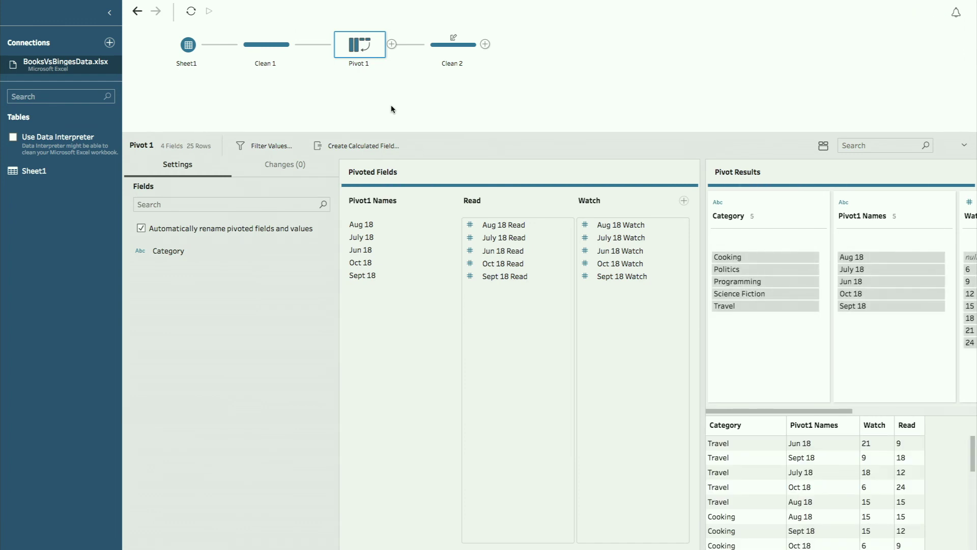